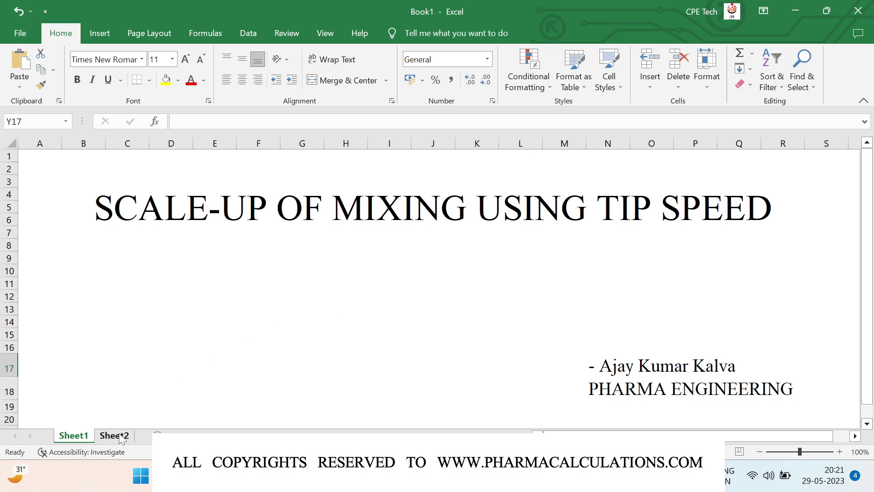
Leave the tip-speed title page on Sheet1 and go to the empty Sheet2
click(121, 436)
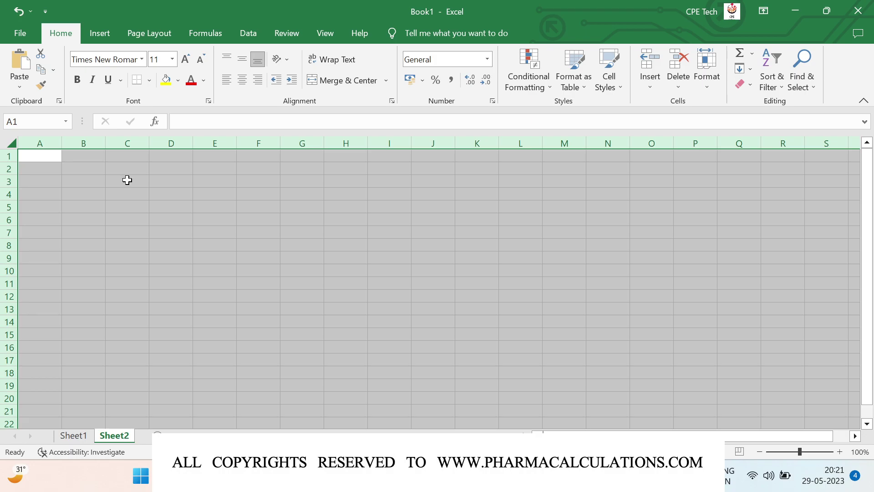
In C3, enter 'Tip speed s the rotational speed of an agitator'
click(127, 181)
text(Tip)
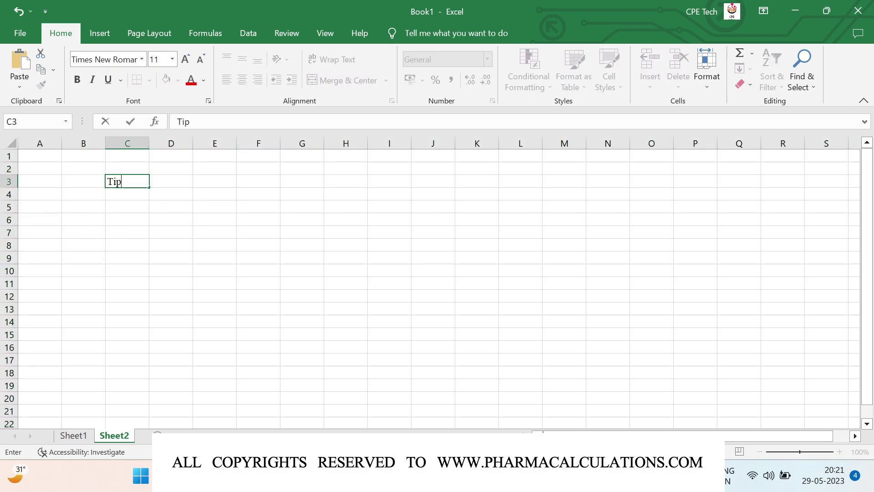
text( speed s the rotational speed of an agitator)
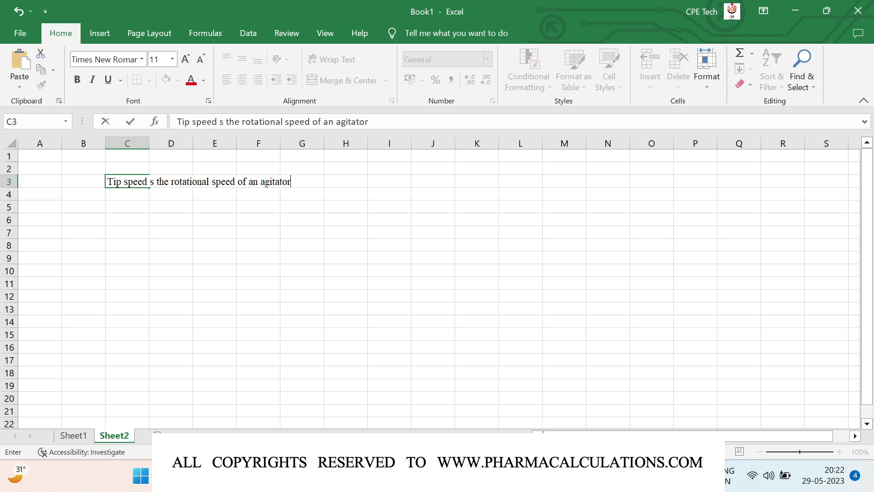
key(Return)
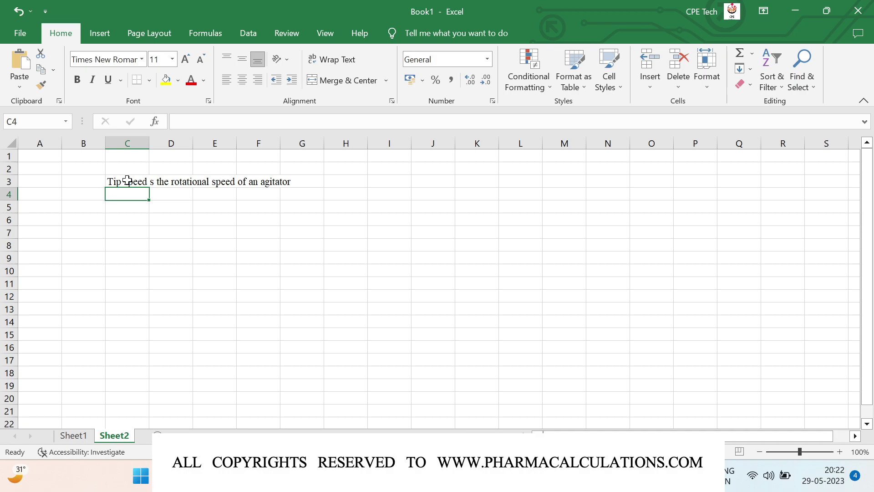
Enter 'Tip speed = pi x d x N / 60' in C5
key(Down)
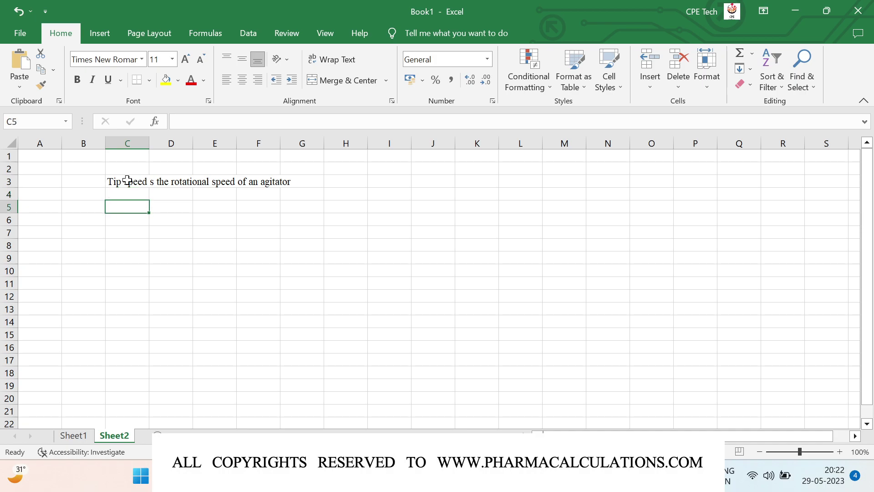
text(Tip speed = pi x d x N / 60)
key(Return)
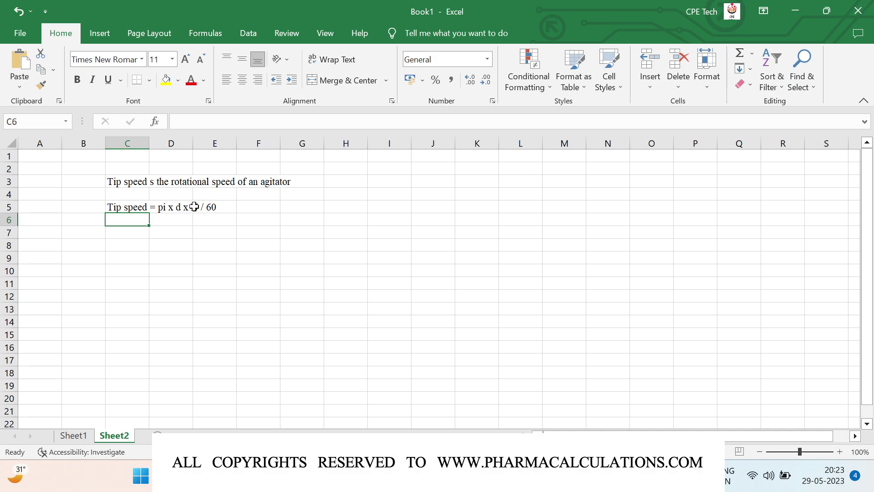
key(Down)
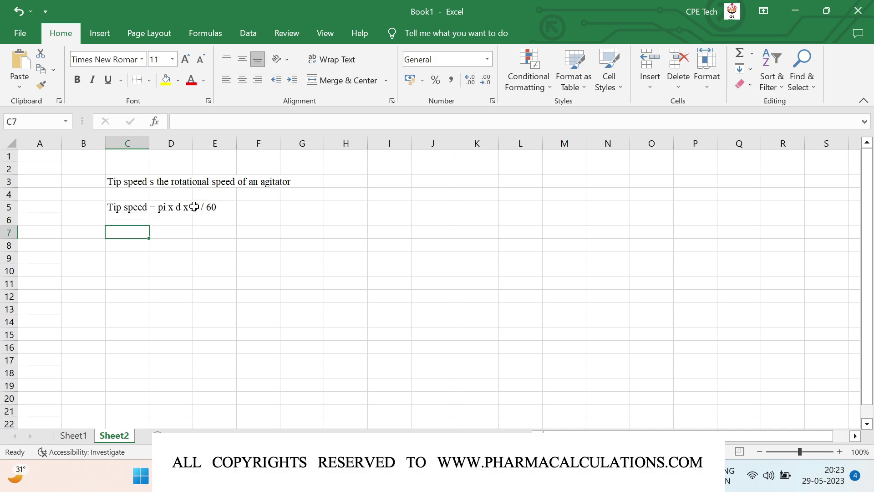
Enter 'Criteria - 1: Ensure the L / D to be same in both the cases' and 'Criteria - 2: The agitators should be identical', then widen column C
text(Criter)
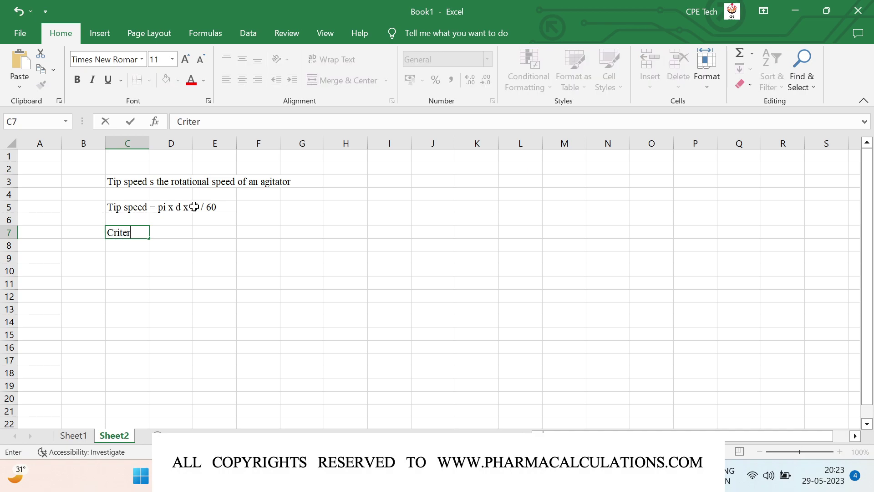
text(ia - 1: Ensure the L / D to be same in both the cases)
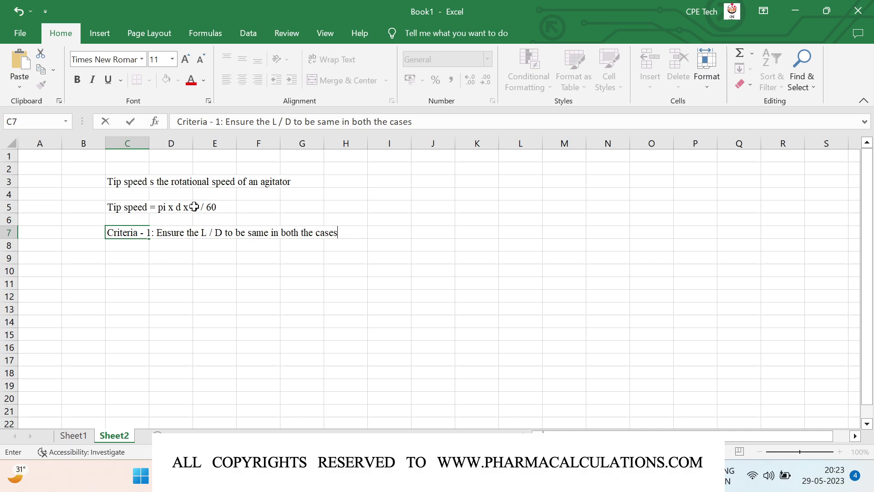
key(Return)
text(Criteri)
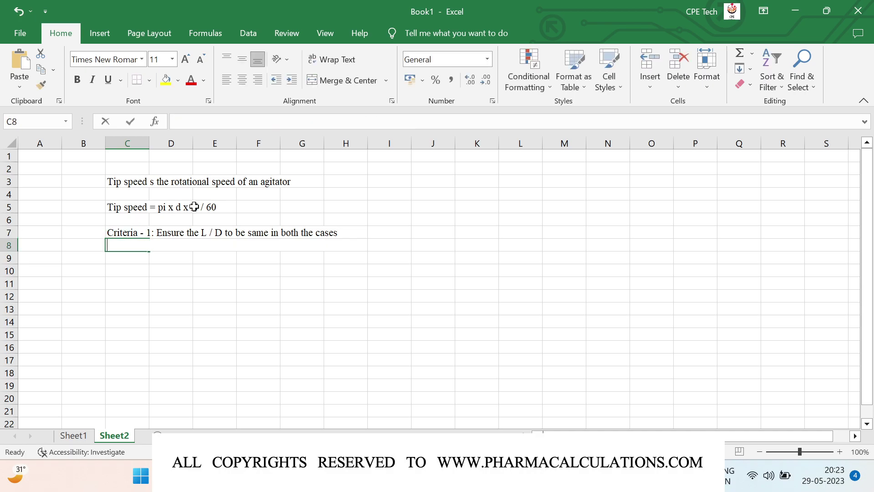
text(a - 2:)
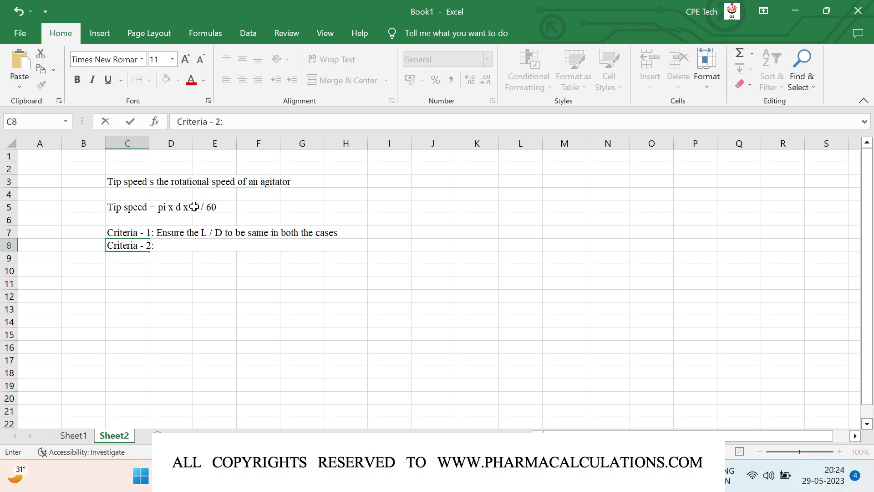
text(The agitator)
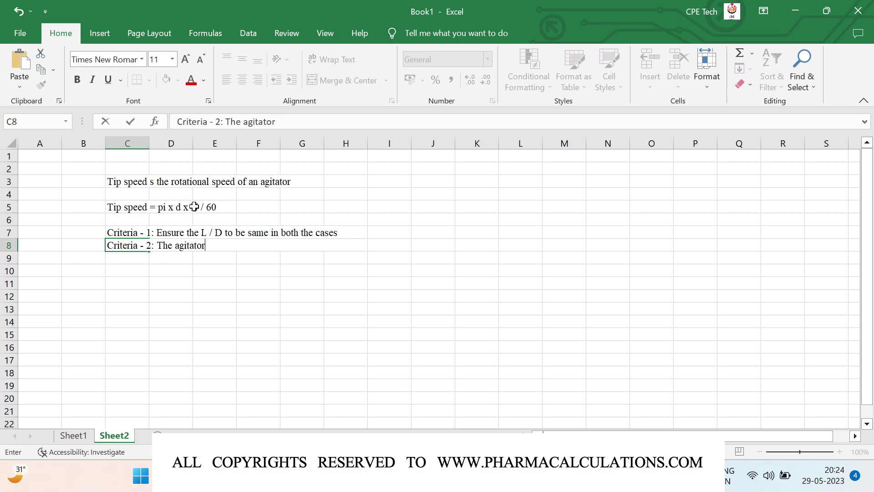
text(s should be identical)
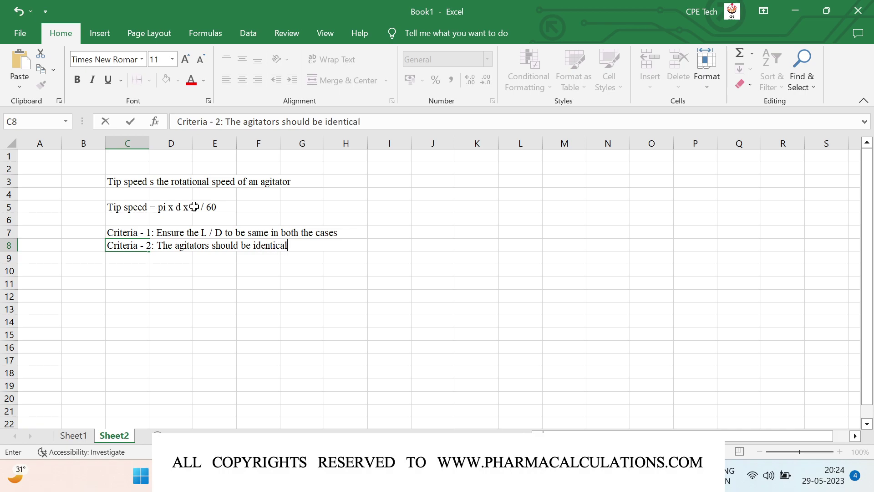
key(Return)
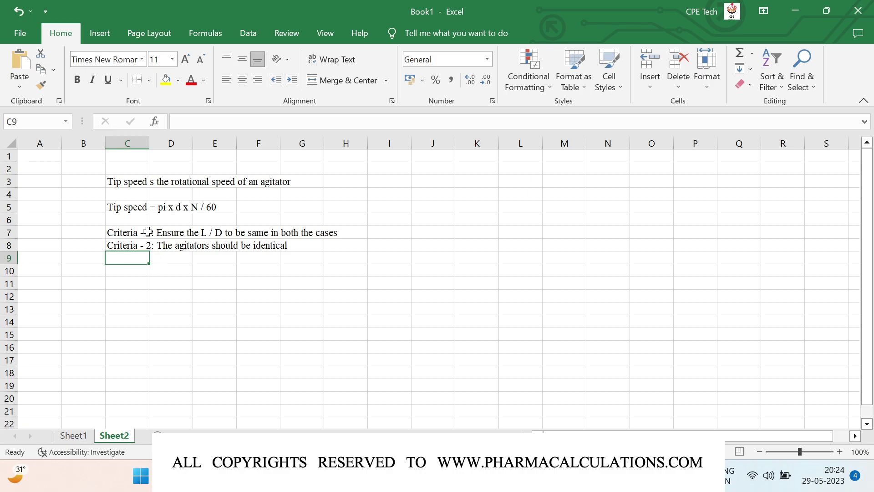
drag(151, 143, 168, 144)
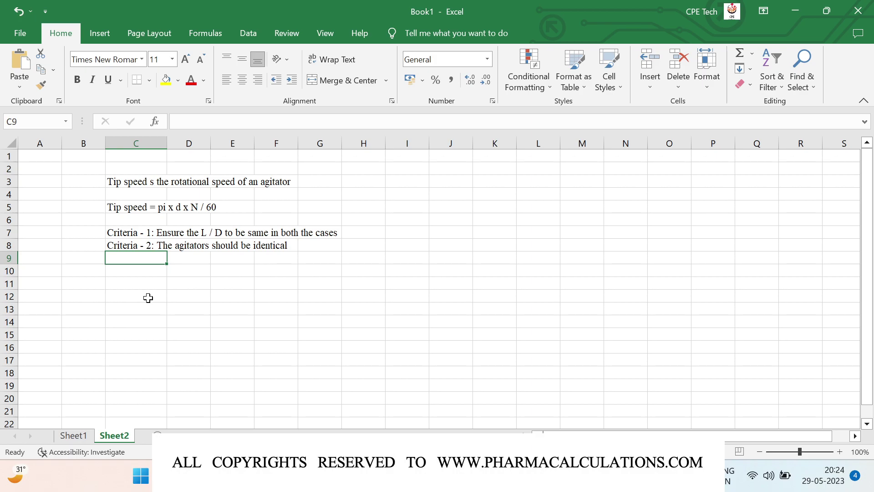
Enter headers Parameters, UOM, Small scale and Large scale across C11:F11
click(147, 285)
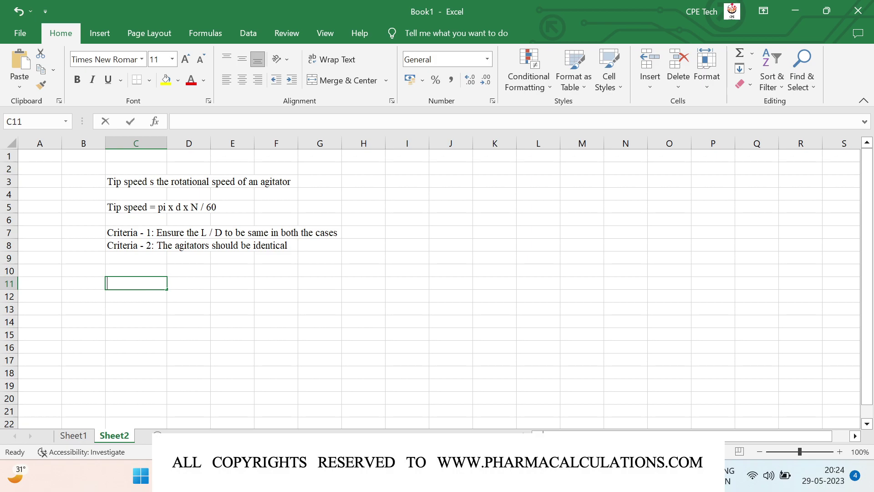
text(Parameters)
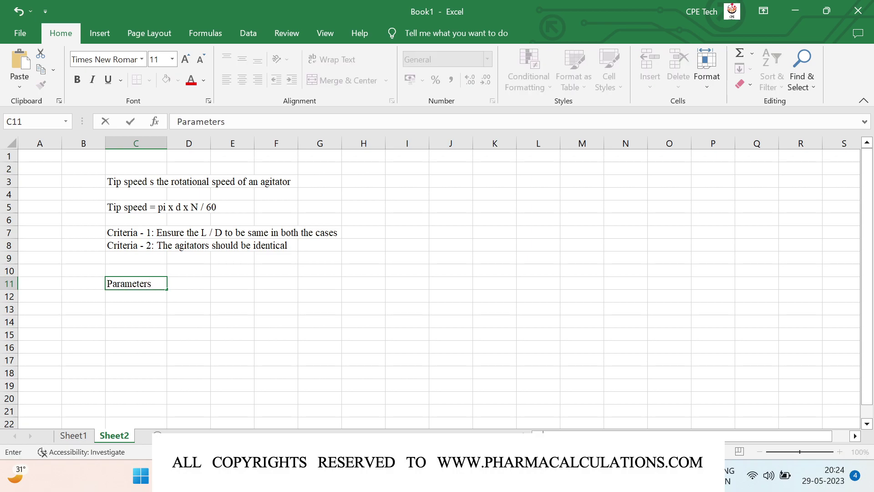
key(Tab)
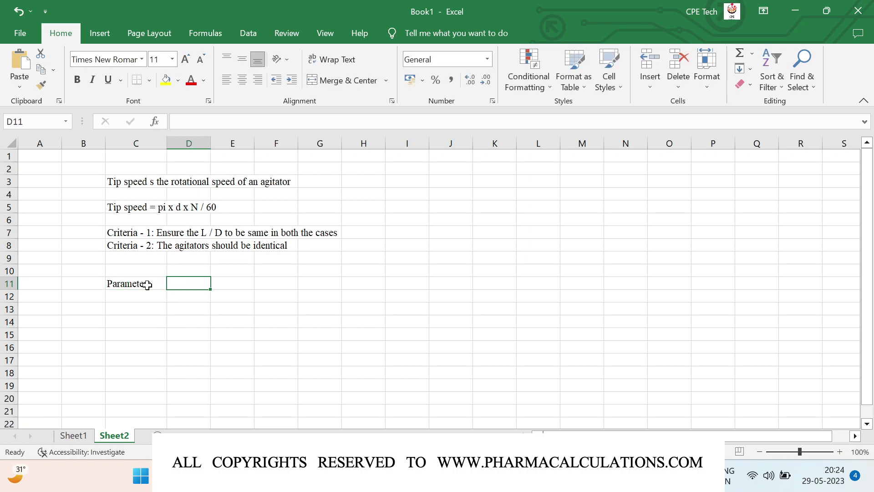
text(UOM)
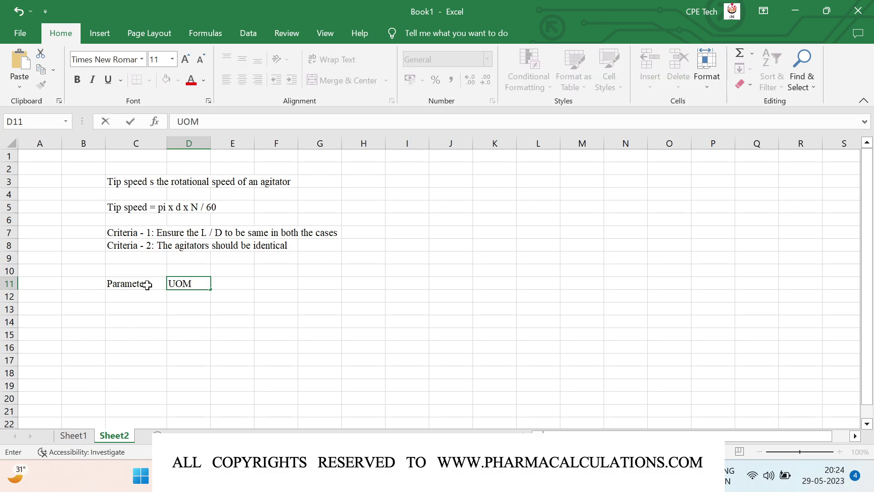
key(Tab)
text(Small scale)
key(Tab)
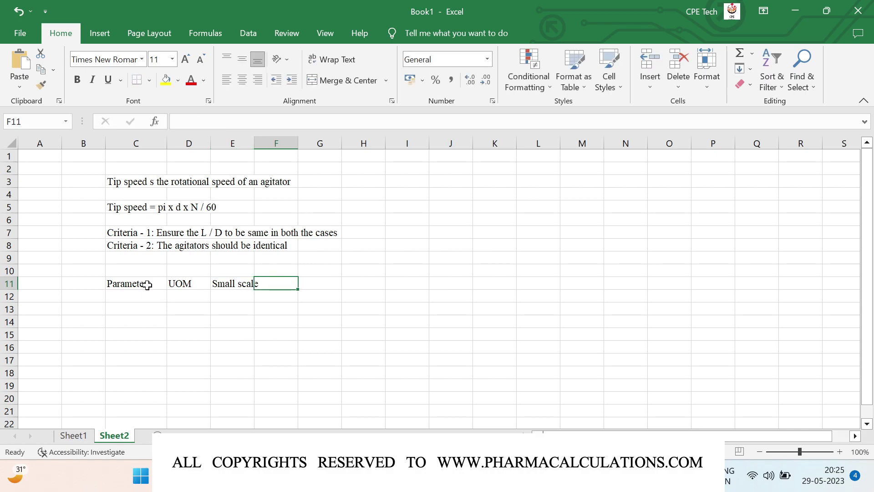
text(Large scale)
key(Return)
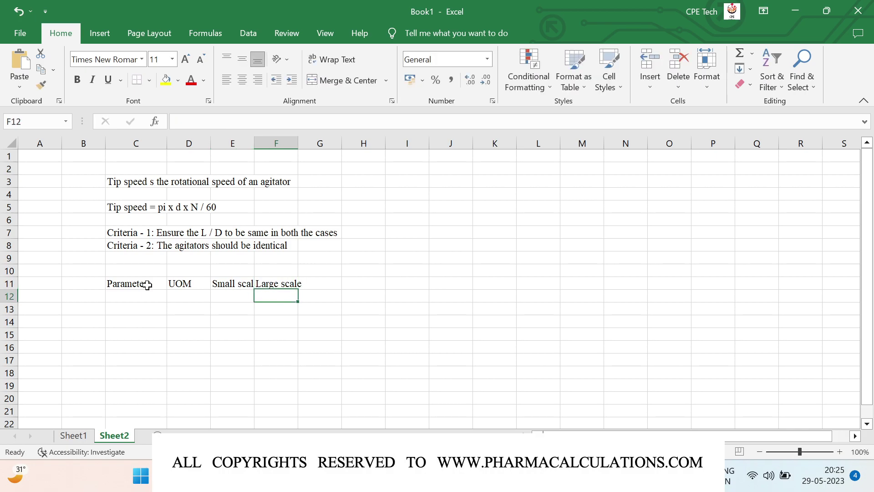
Centre columns D through F horizontally and vertically, and label C12 'Reactor capacity'
click(181, 143)
click(245, 78)
click(242, 60)
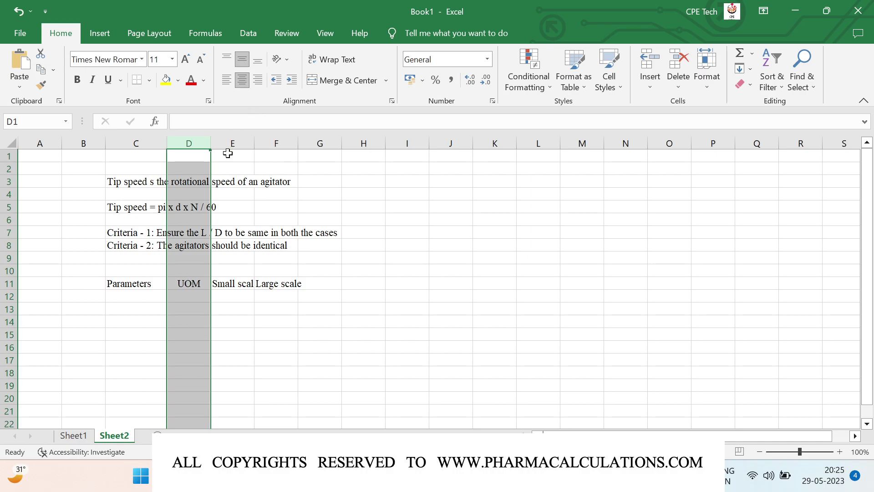
drag(228, 141, 267, 142)
click(242, 59)
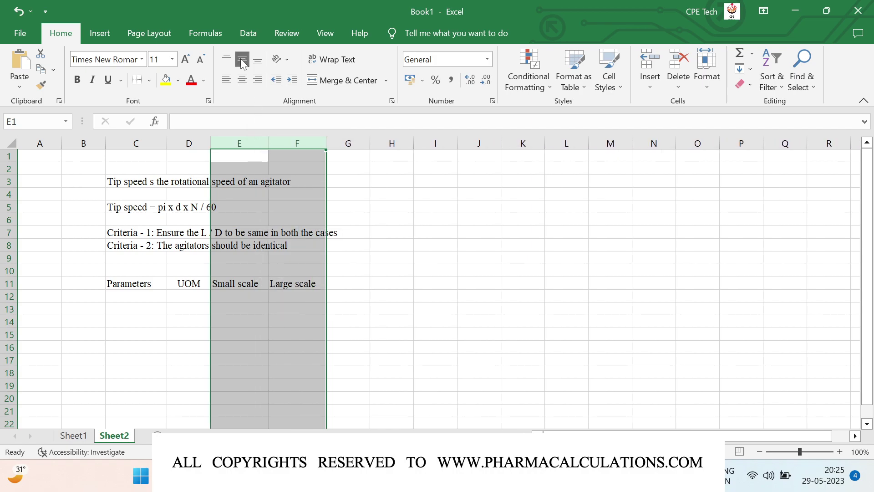
click(242, 80)
click(129, 293)
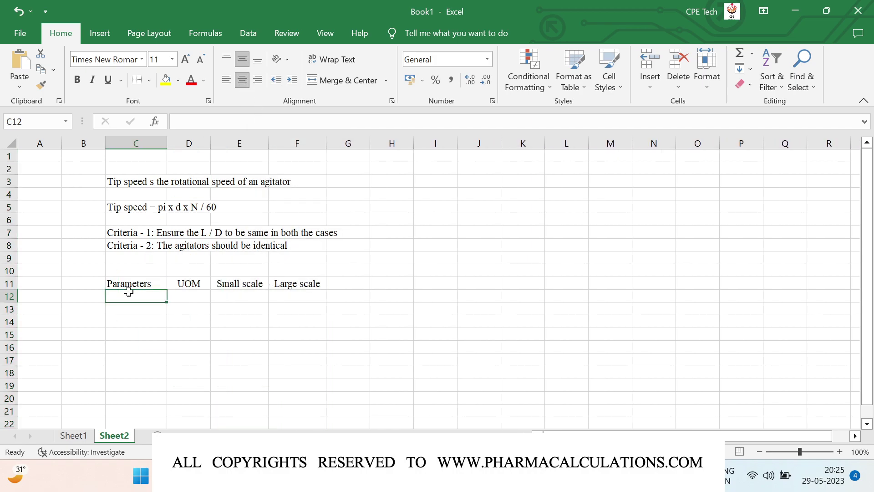
text(Reactor capacity)
Give Reactor capacity unit KL with 1 (small) and 3 (large), widening column C
key(Tab)
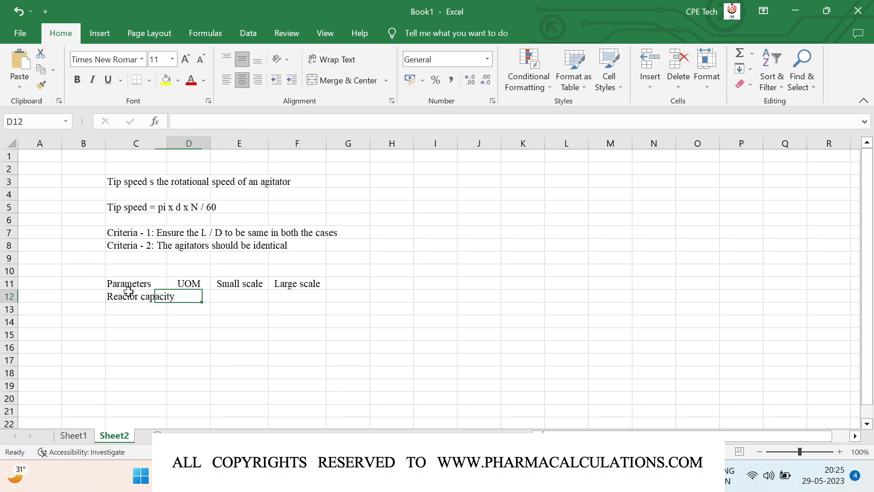
drag(168, 143, 211, 160)
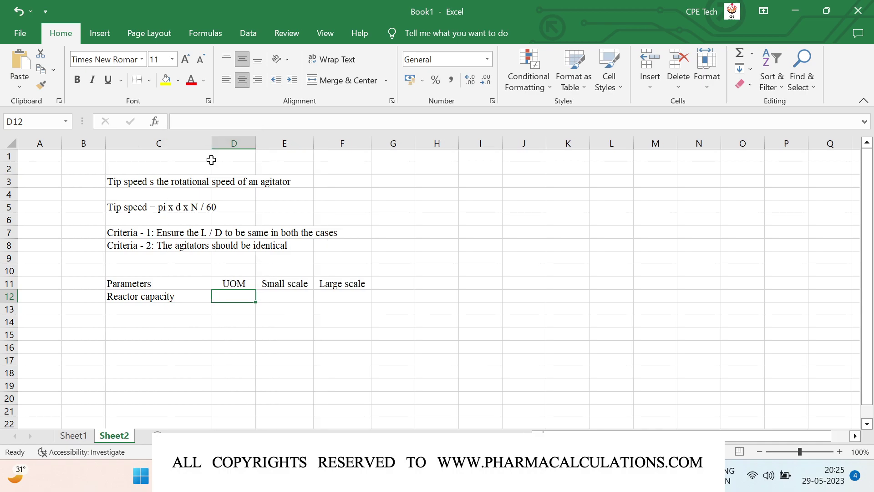
text(KL)
key(Tab)
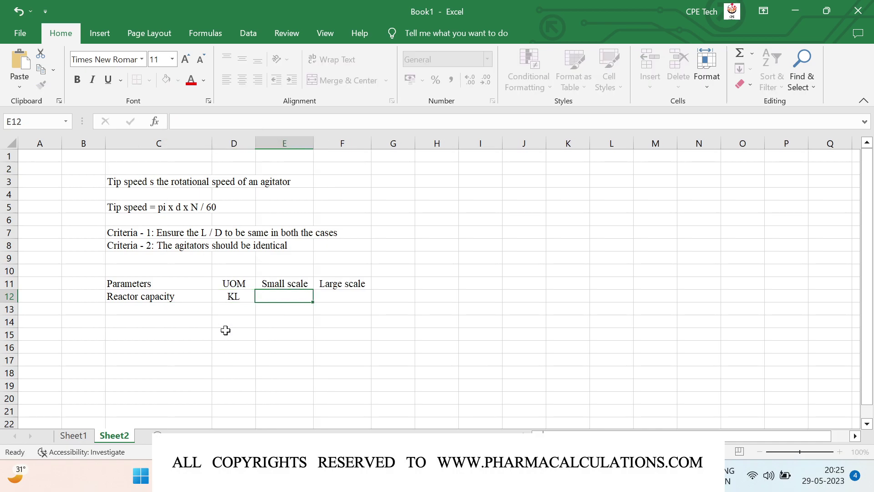
text(1)
key(Tab)
text(3)
key(Return)
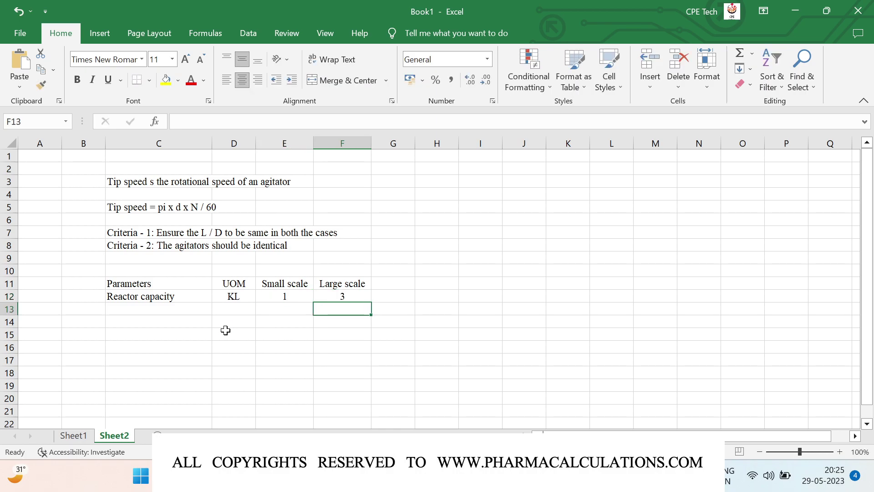
Add Reactor diameter and Reactor height rows, both in m
key(Left)
key(Left)
key(Left)
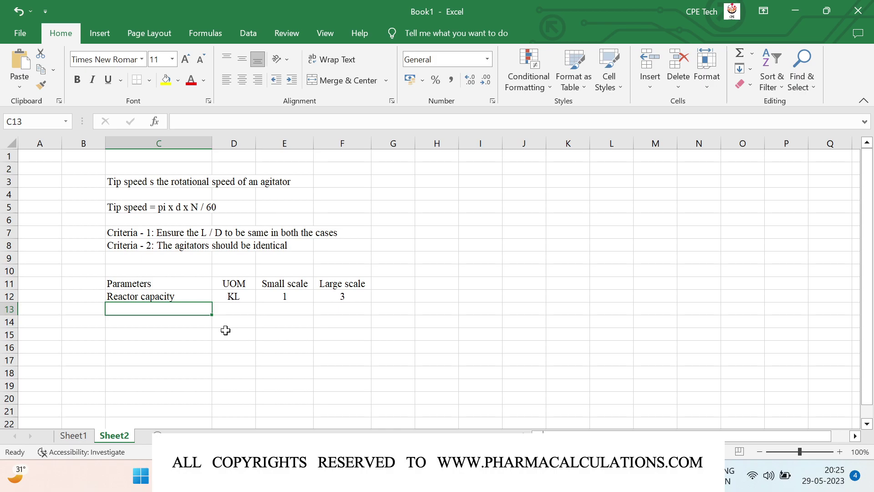
text(Reactor)
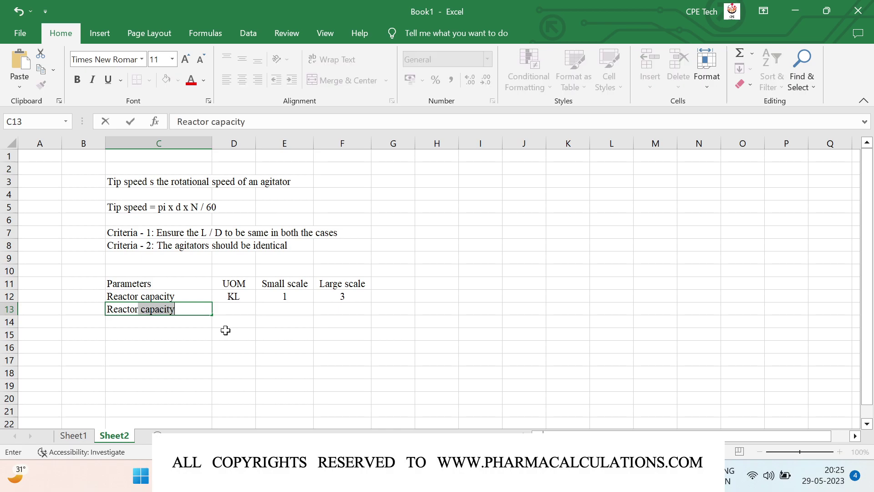
text( diameter)
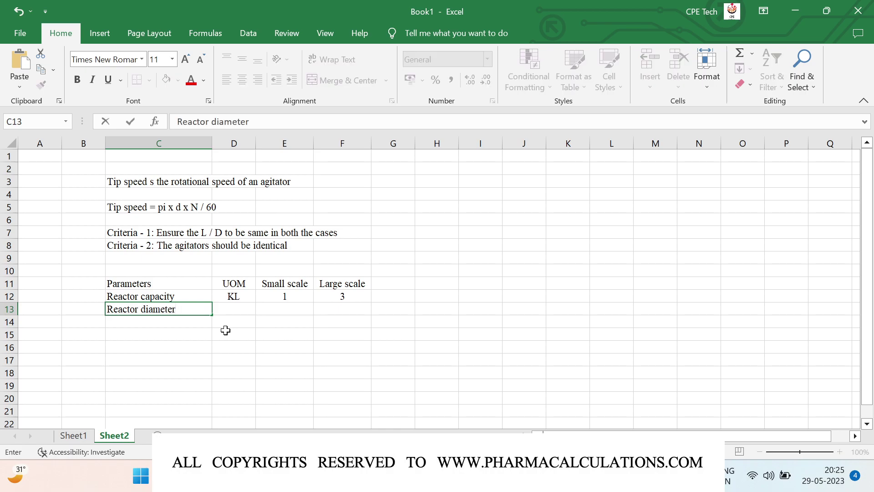
key(Right)
text(m)
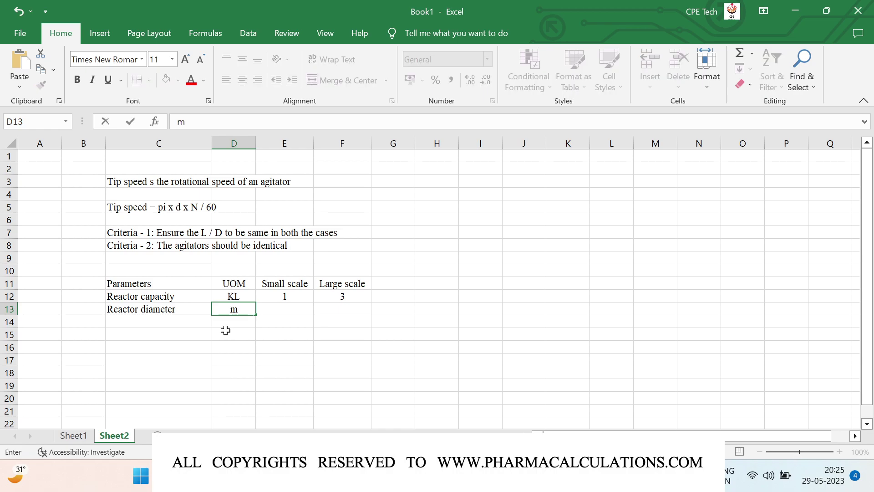
key(Left)
key(Down)
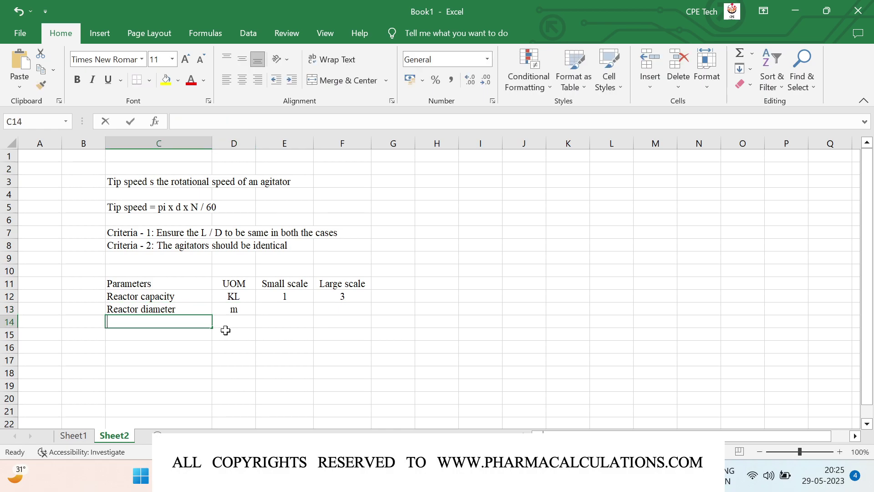
text(Reactor height)
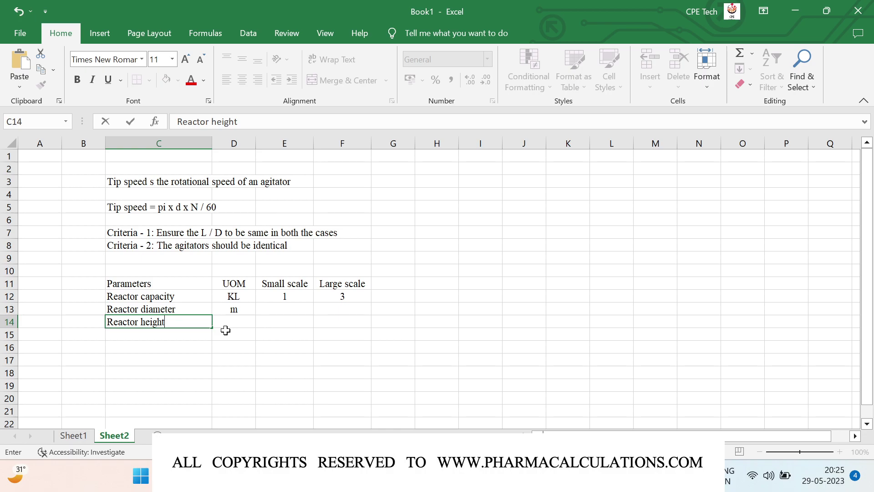
key(Right)
text(m)
key(Return)
key(Left)
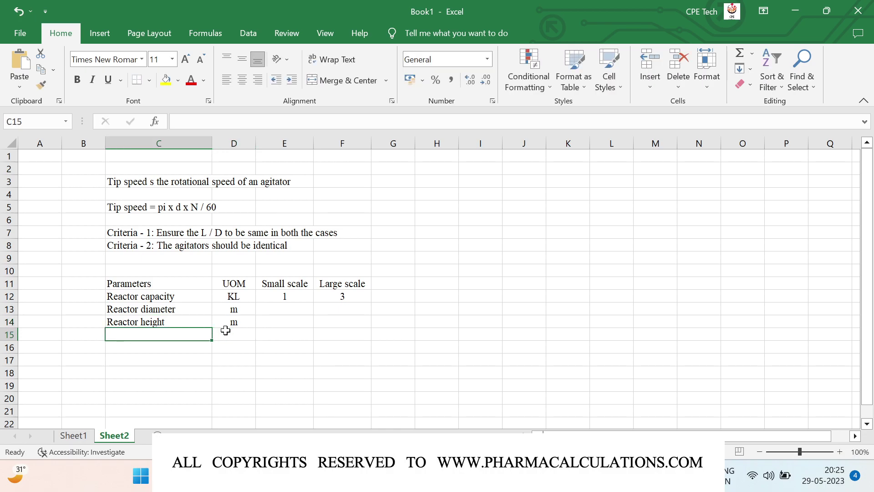
Add Bottom dish height and Cylindrical vessel height rows, both in m
scroll(225, 330, down, 2)
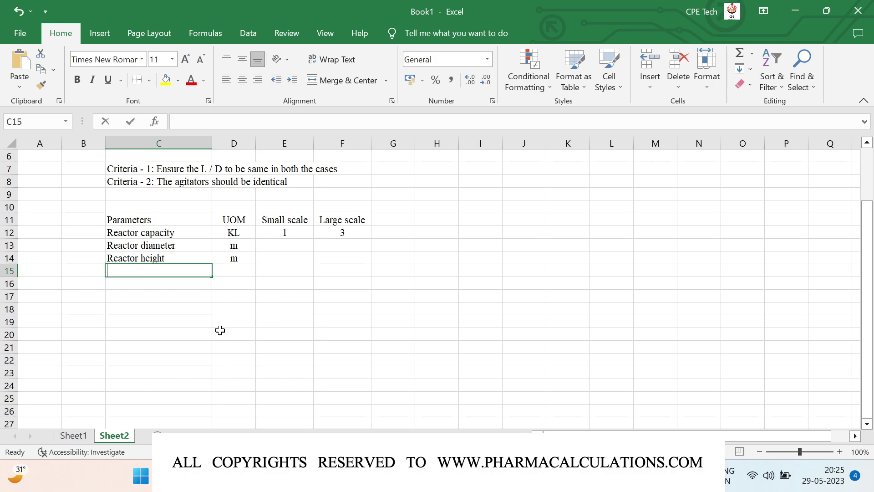
text(Bottom dish height)
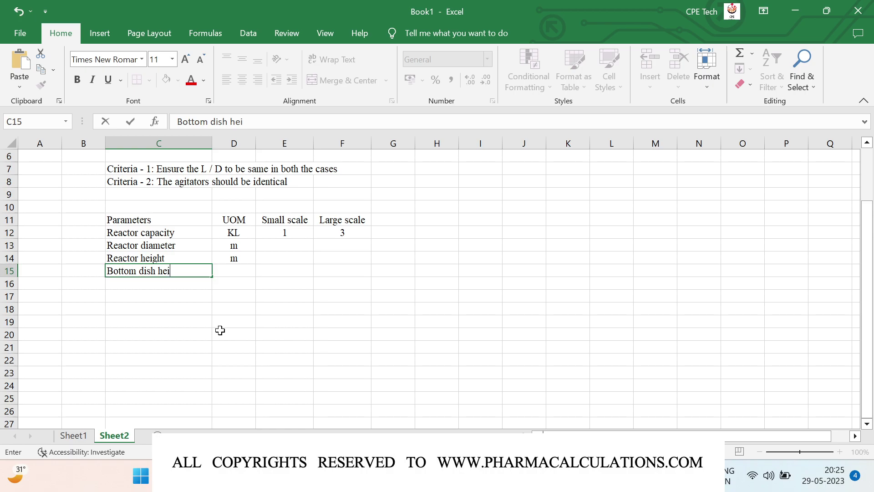
key(Tab)
text(m)
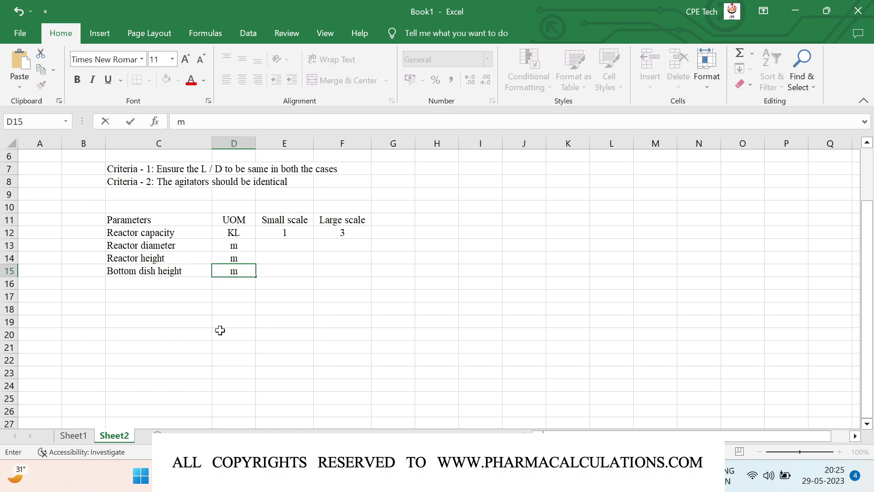
key(Return)
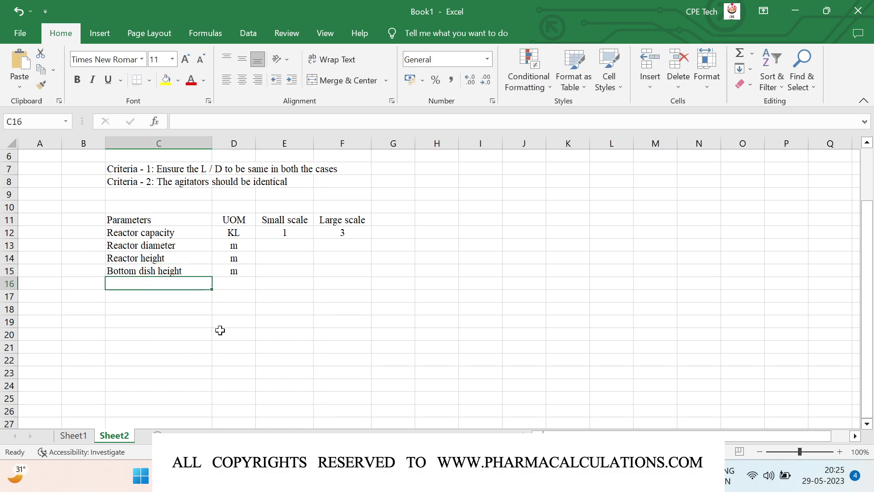
text(Cylind)
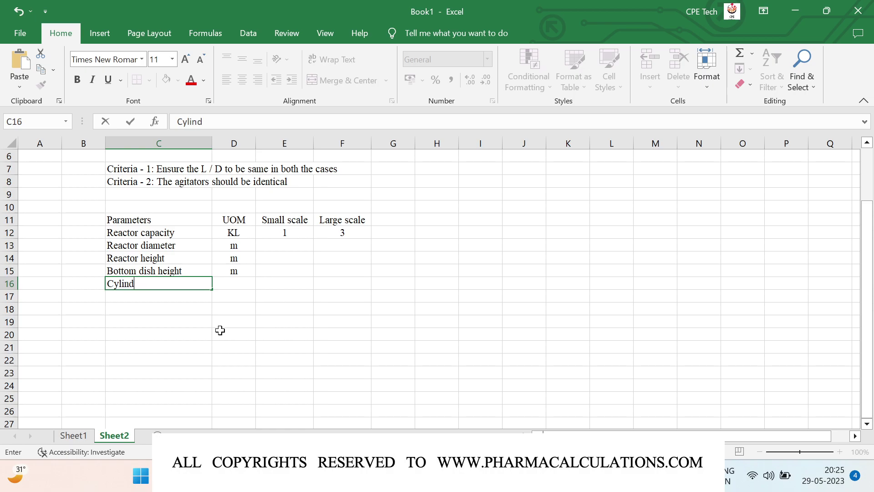
text(rical vessel)
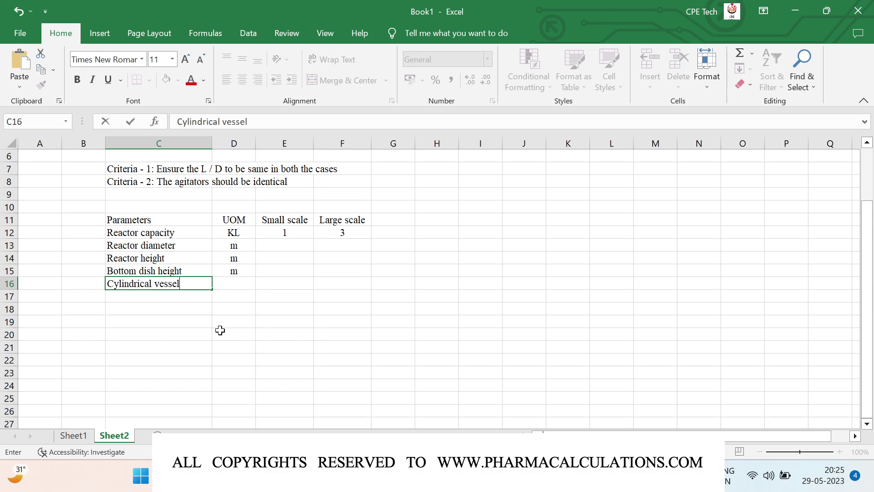
text( height)
key(Return)
key(Up)
key(Right)
text(m)
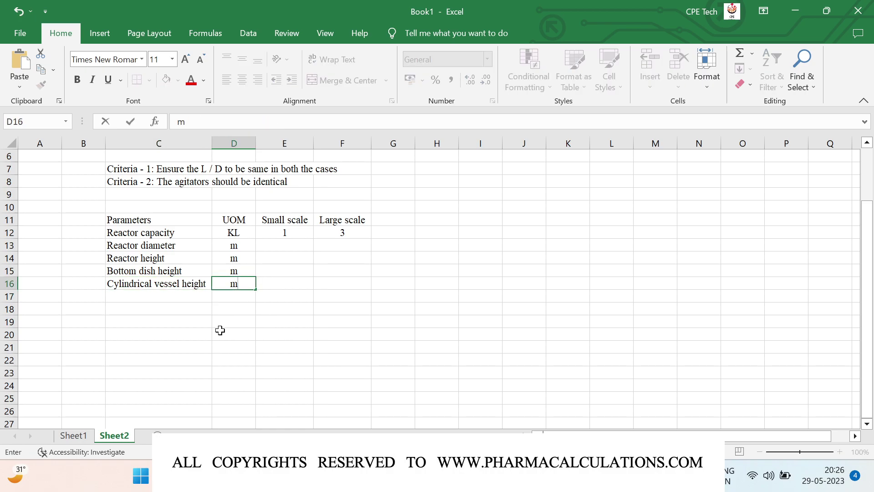
key(Return)
key(Left)
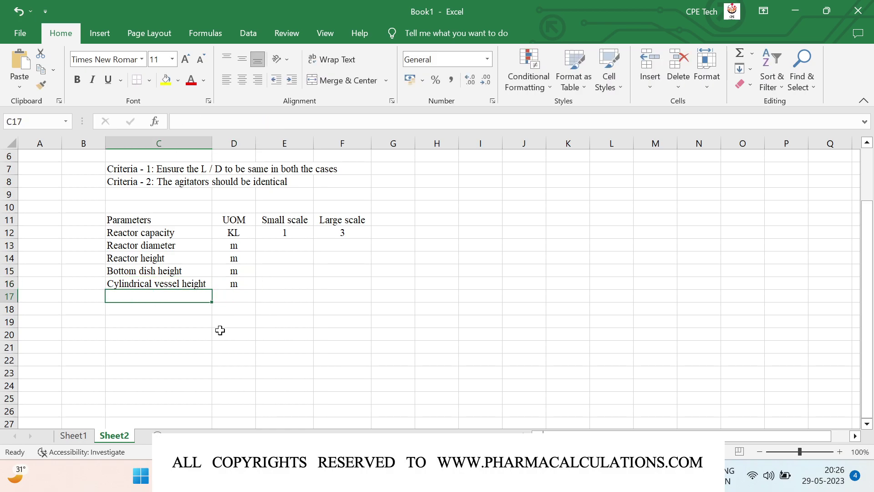
Add an Operational volume row with unit KL
text(Operati)
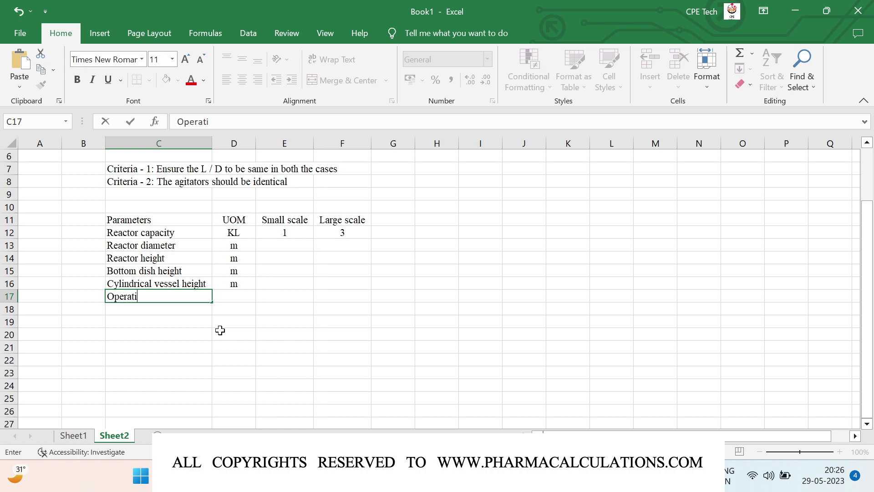
text(onal volume)
key(Return)
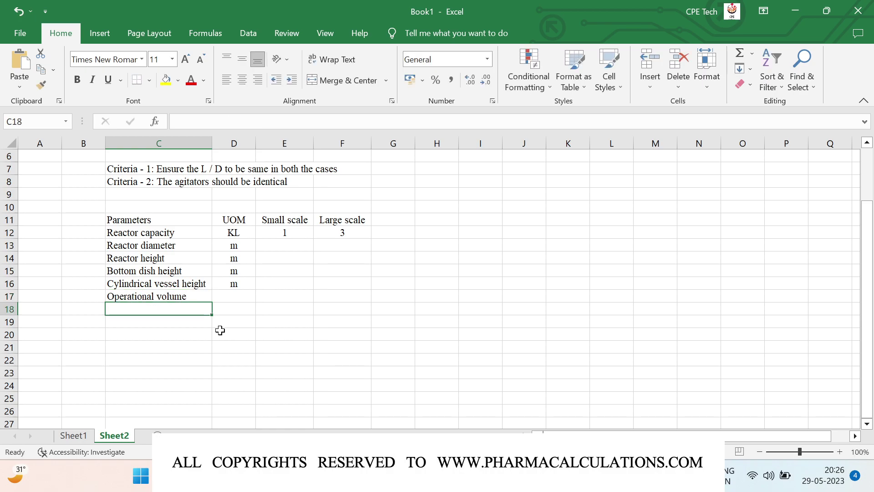
key(Up)
key(Right)
text(KL)
key(Return)
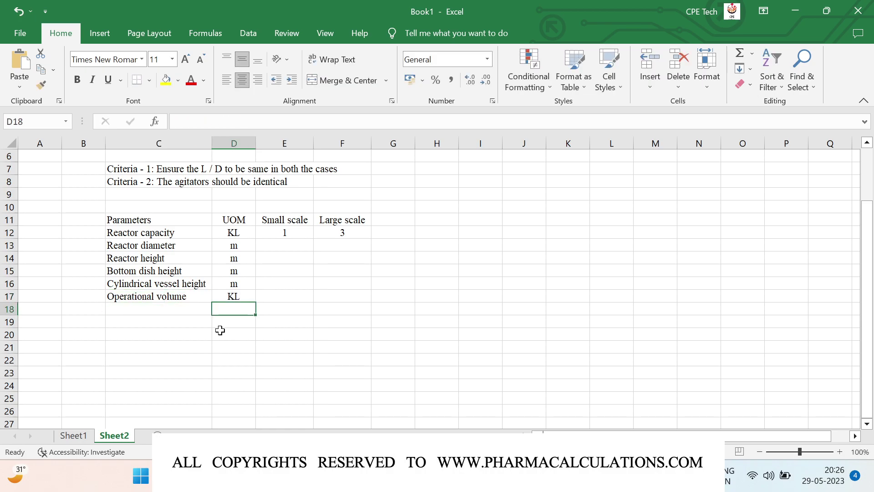
key(Left)
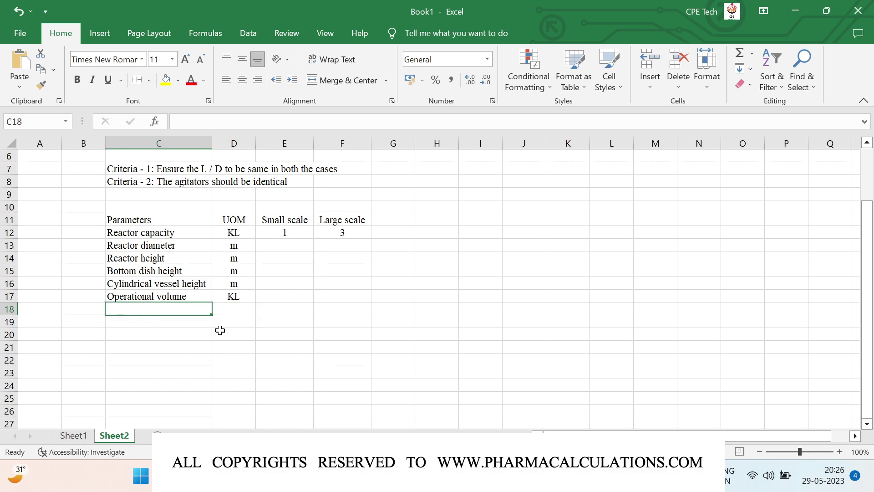
Add Bottom dish volume in KL and start a 'Reaction mass height in cylinder' row
text(Bottom dish volume)
key(Tab)
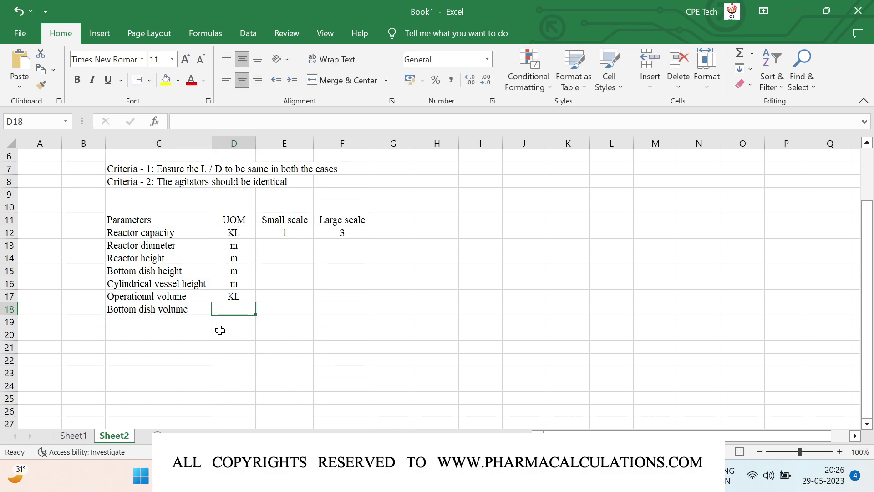
text(KL)
key(Return)
key(Left)
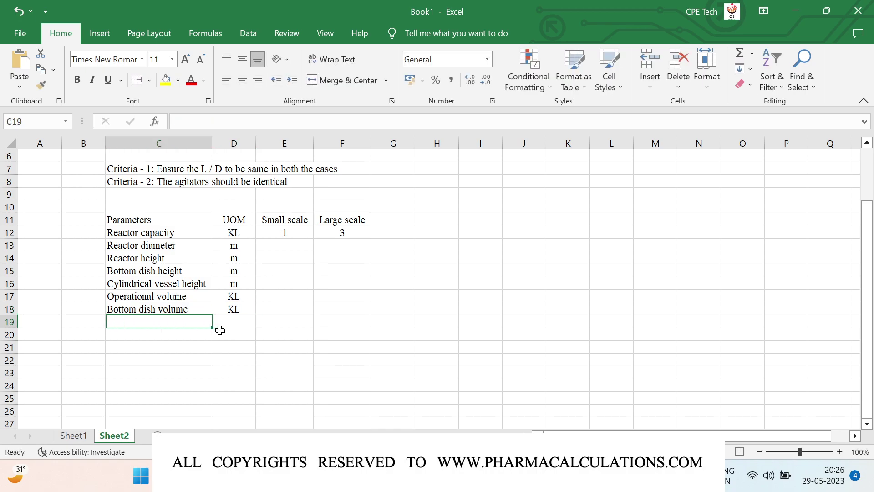
text(Reaction mass height in cylinder)
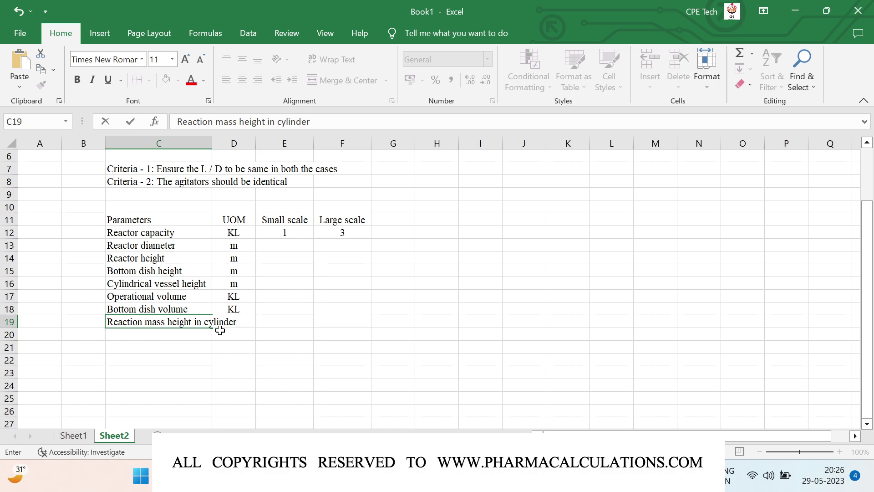
key(Tab)
Widen column C, give reaction mass height unit m, and add Total reaction mass height in m
drag(209, 142, 244, 146)
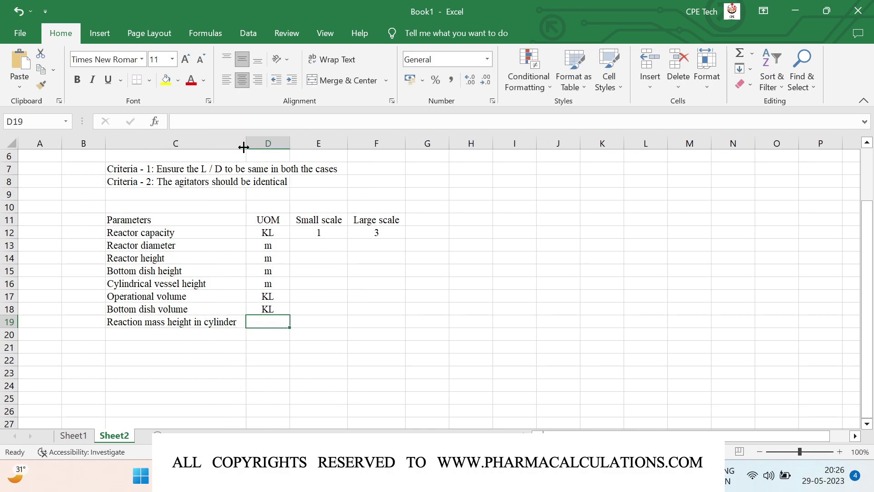
text(m)
key(Return)
key(Left)
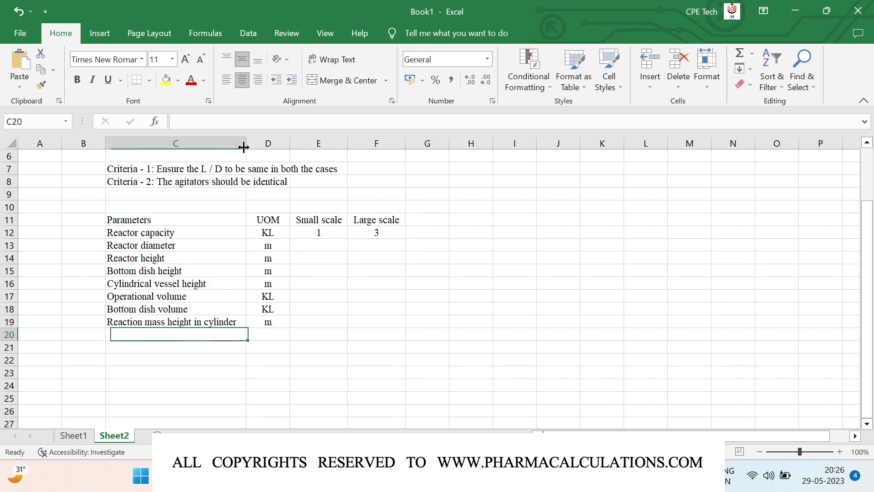
text(Total)
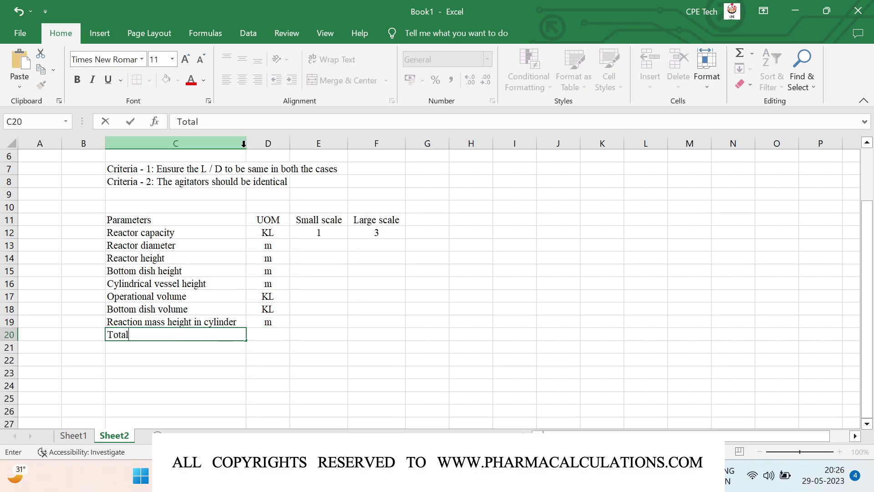
text( reaction ma)
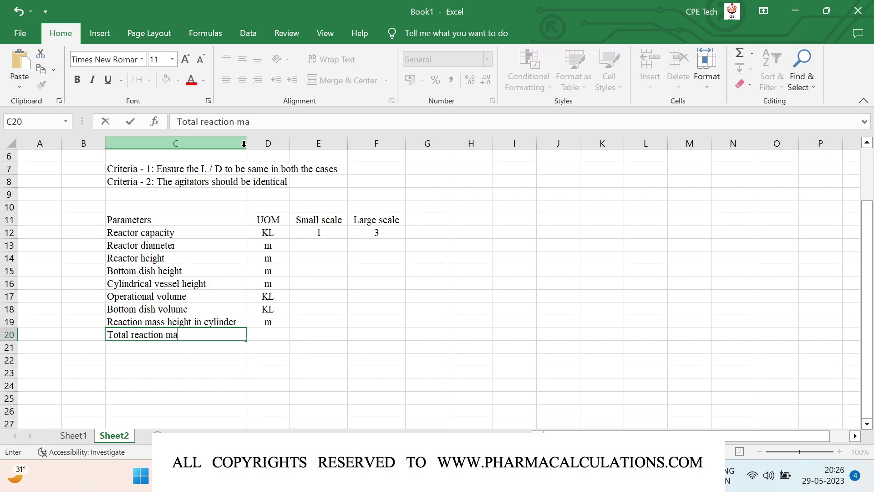
text(ss height)
key(Right)
text(m)
key(Return)
key(Left)
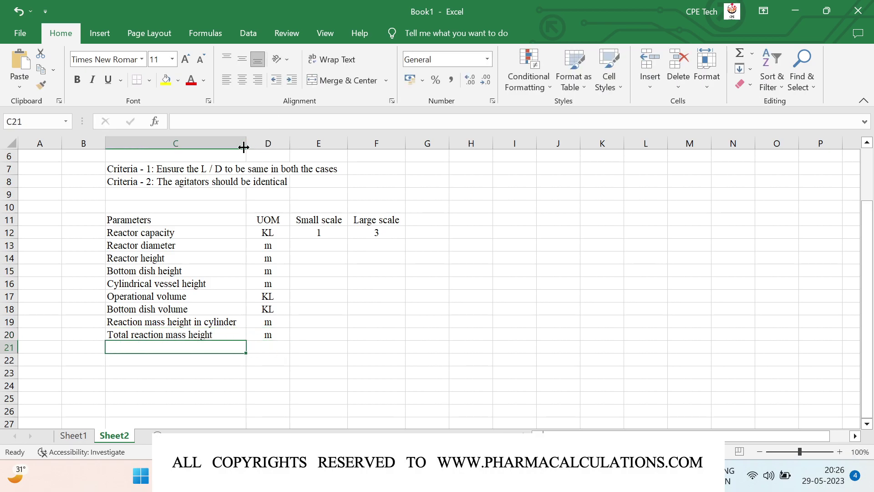
Add L / D ratio and Agitator type rows, each with '-' as unit
text(L)
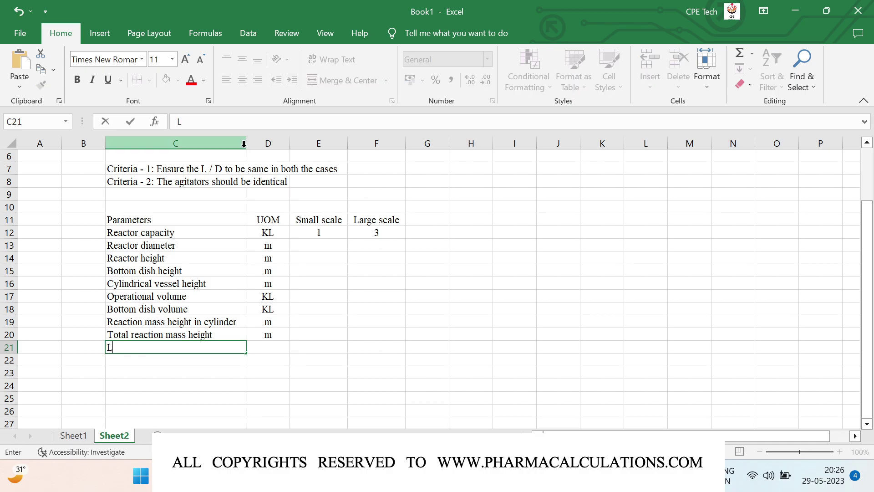
text( / D ratio)
key(Return)
key(Up)
key(Right)
text(-)
key(Return)
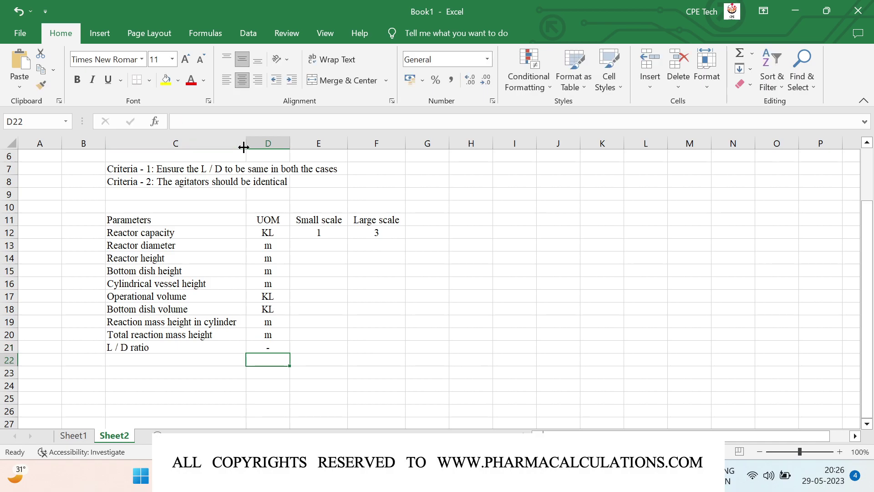
key(Left)
text(Agit)
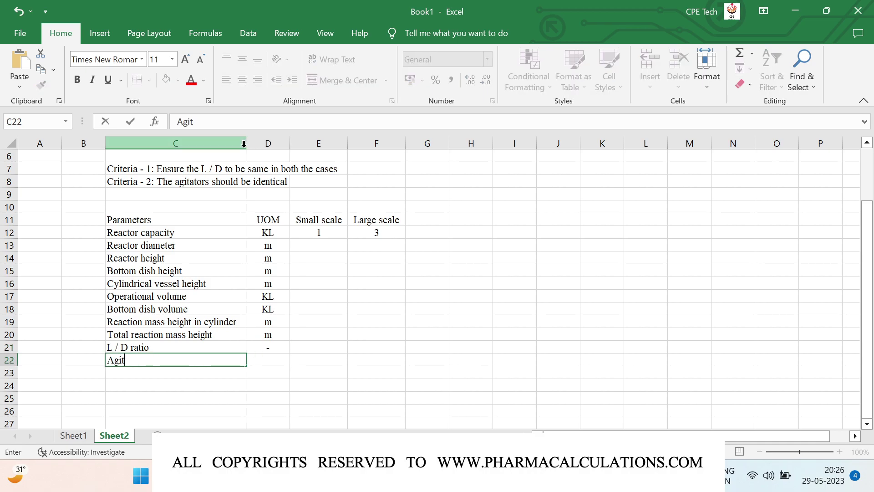
text(ator height)
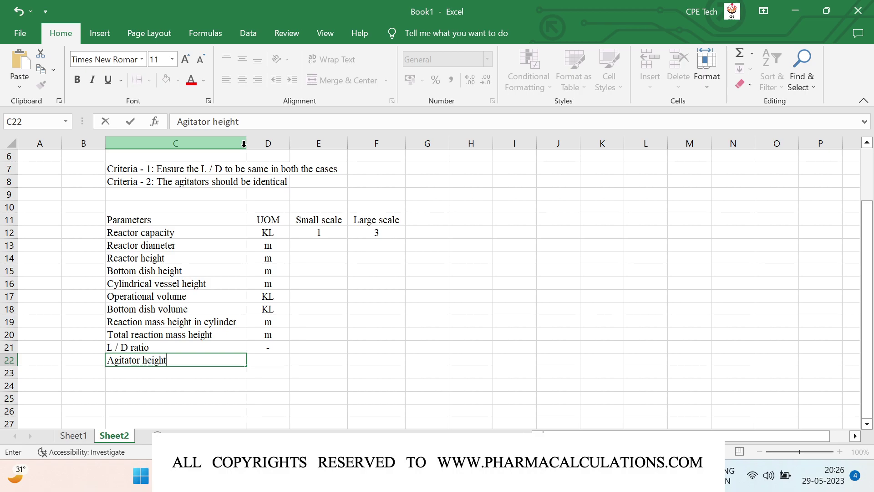
key(BackSpace)
key(BackSpace)
key(BackSpace)
key(BackSpace)
key(BackSpace)
text(type)
key(Tab)
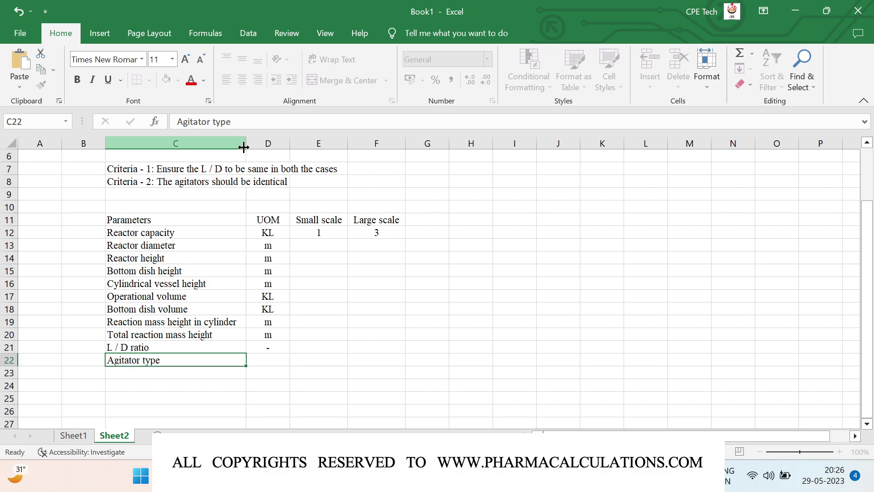
text(-)
key(Return)
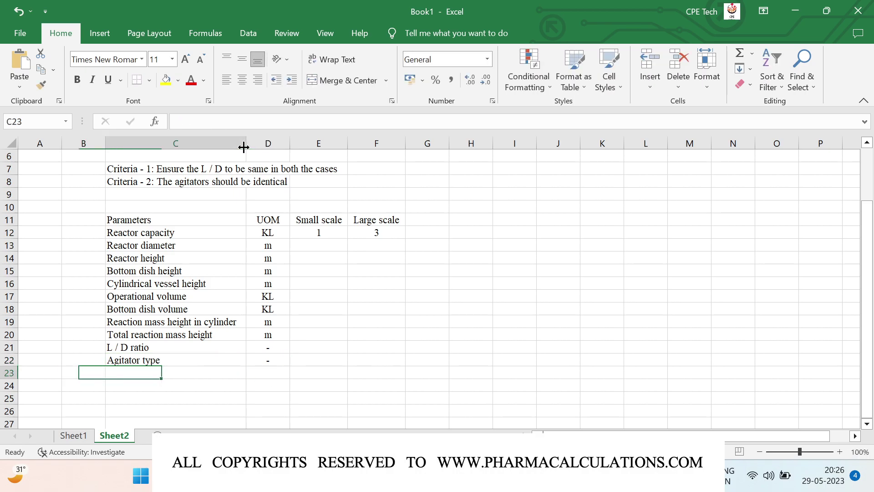
Add an Agitator diameter row with unit m
text(Al)
key(BackSpace)
text(gitator )
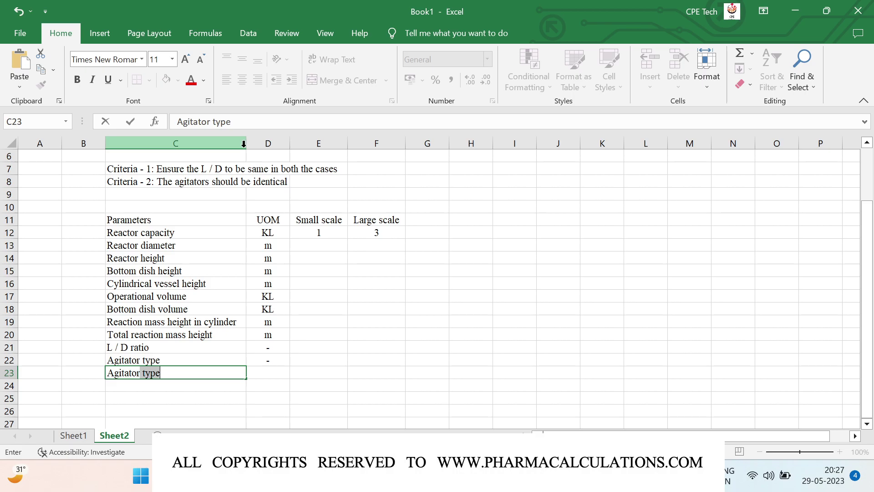
text(diameter)
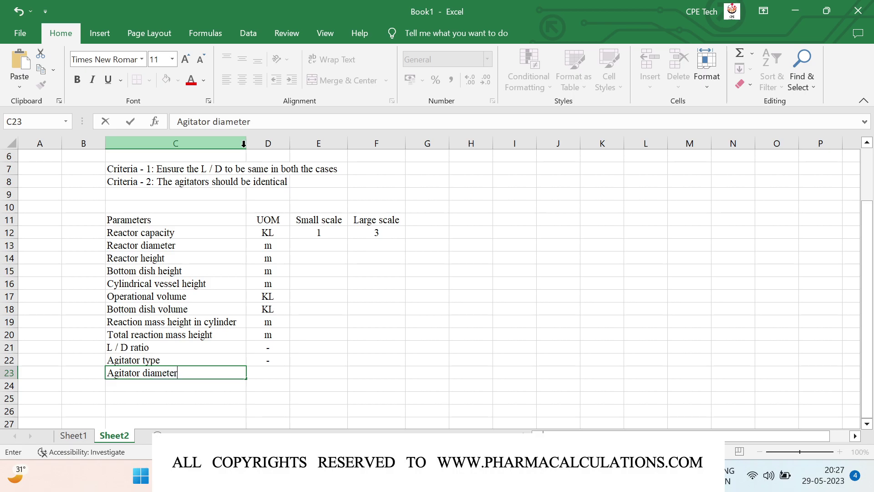
key(Tab)
text(m)
key(Return)
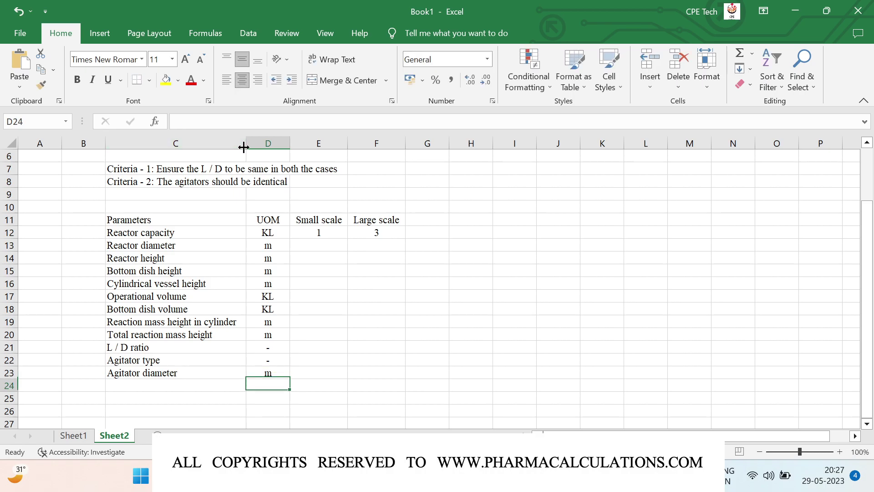
Add a Shaft speed row with unit min-1
key(Left)
text(Shaft)
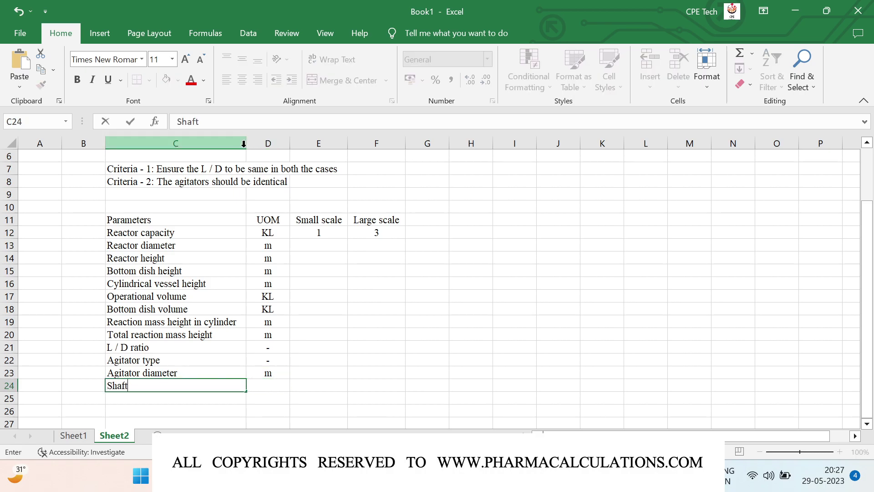
text( speed)
key(Tab)
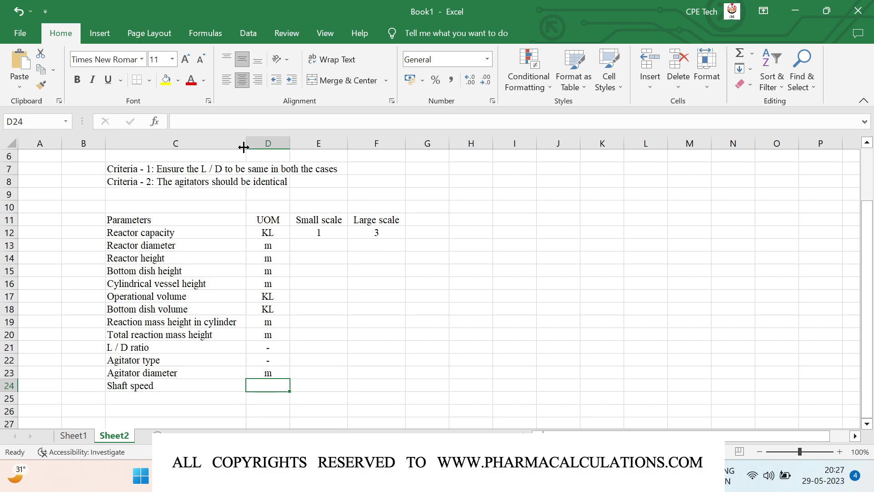
key(alt)
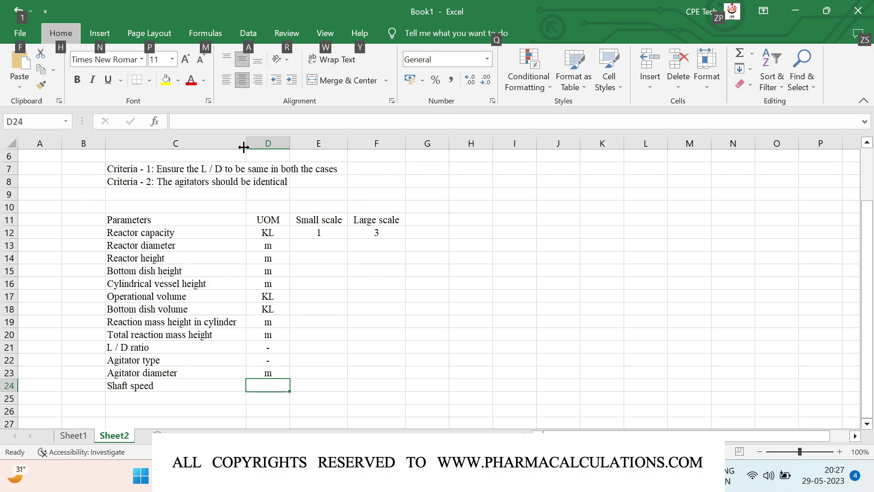
key(e)
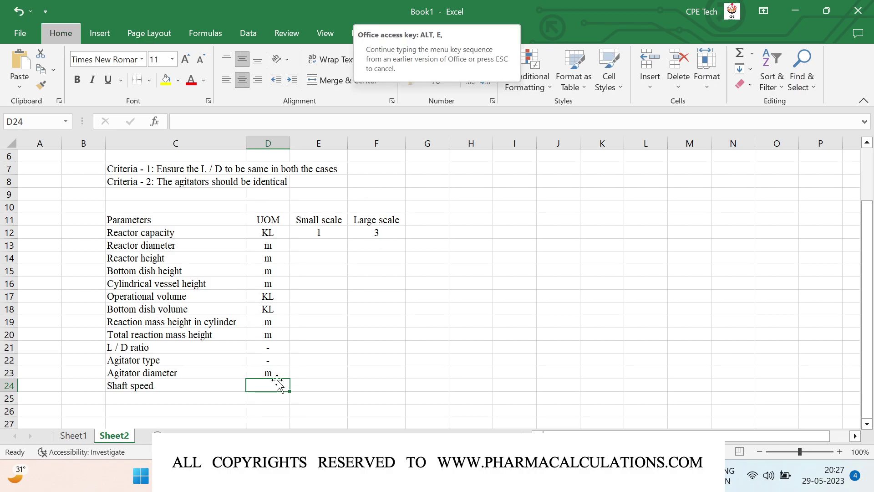
key(Escape)
text(sec)
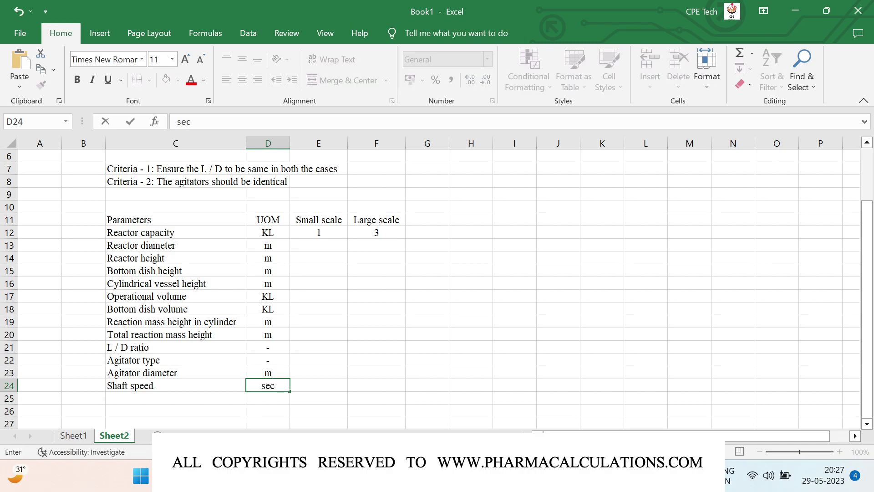
key(Escape)
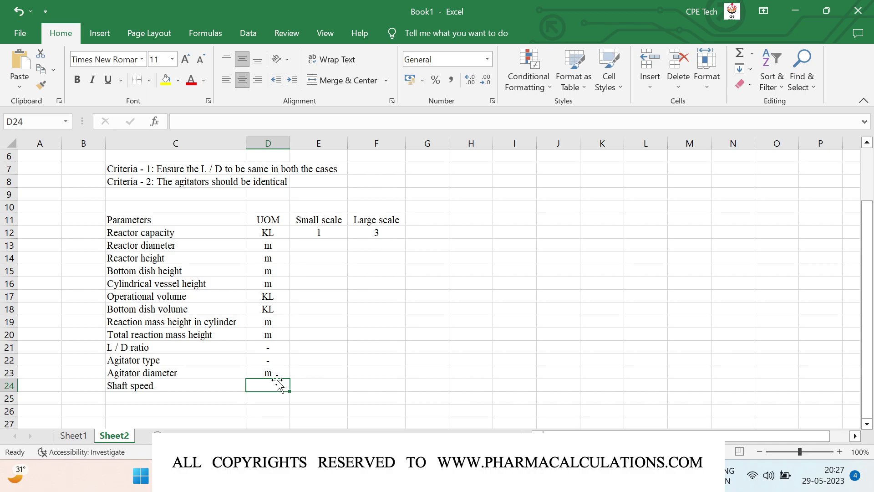
text(min-1)
key(Return)
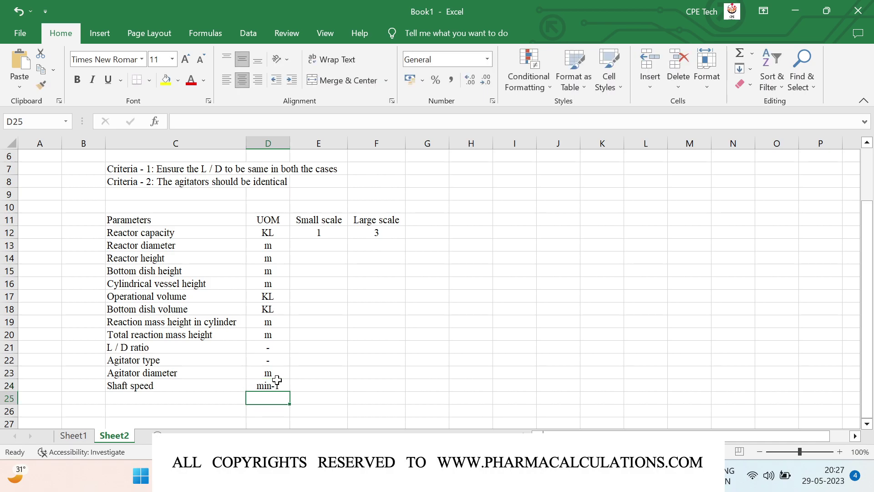
Add a Tip speed row with unit m/sec
key(Left)
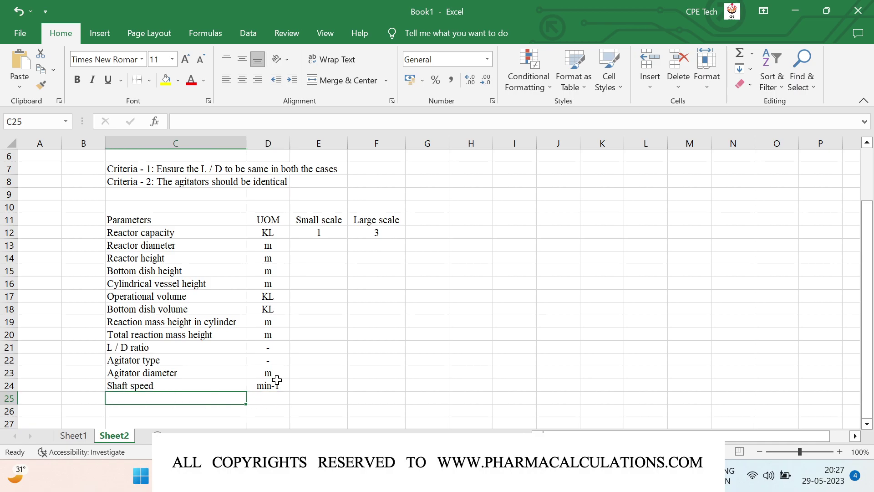
text(Tp)
key(BackSpace)
text(ip speed)
key(Right)
text(m/sec)
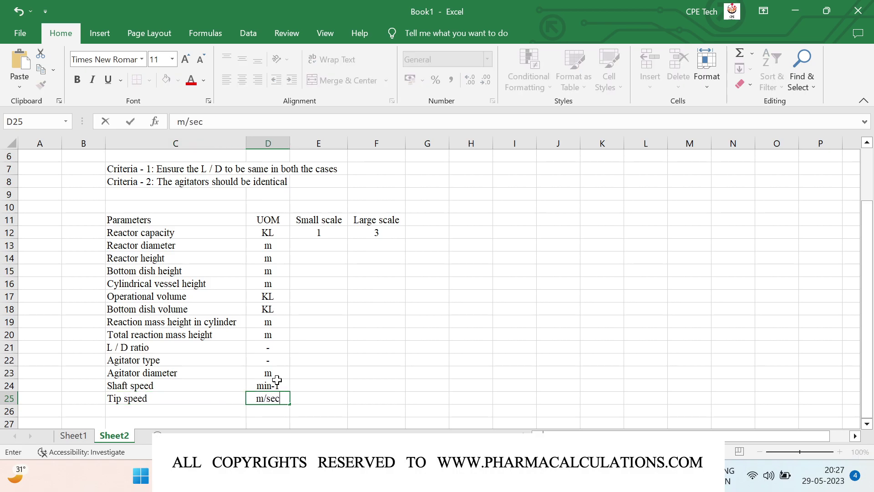
key(Return)
Enter 0.96 / 1.39 in E13:F13 and 1.1 / 1.59 in E14:F14
click(304, 241)
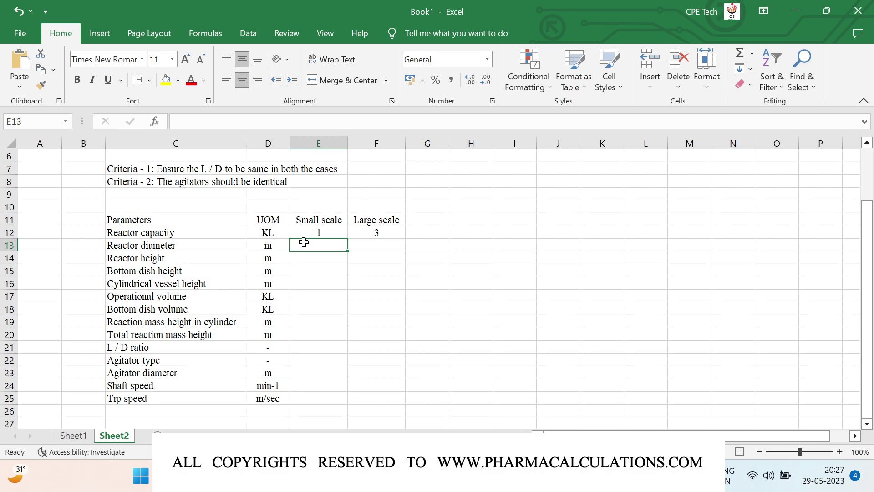
text(0.96)
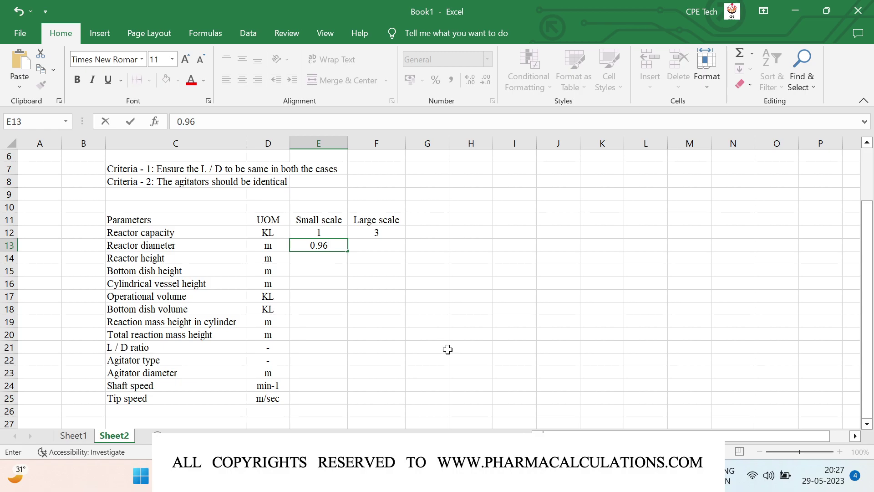
key(Tab)
text(1.39)
key(Return)
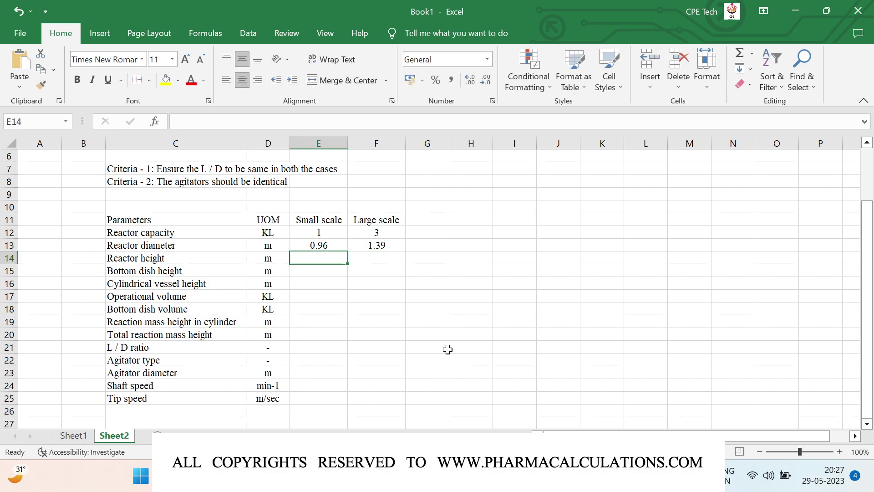
text(1.1)
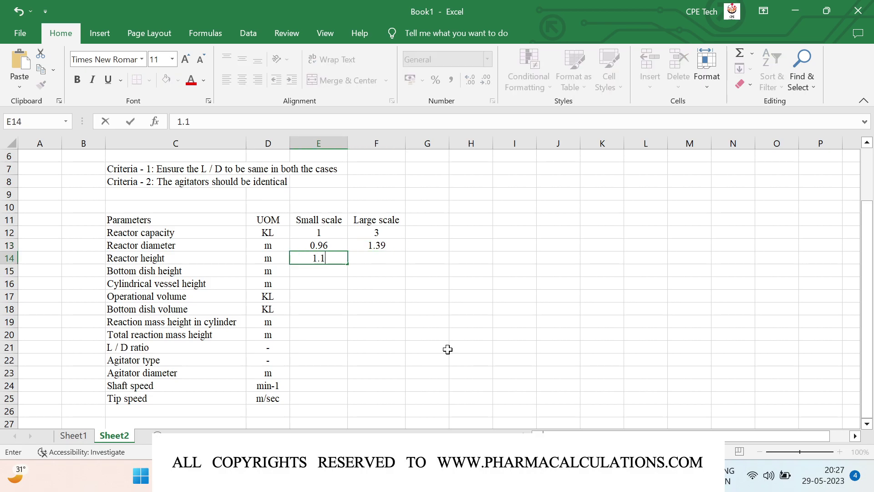
key(Tab)
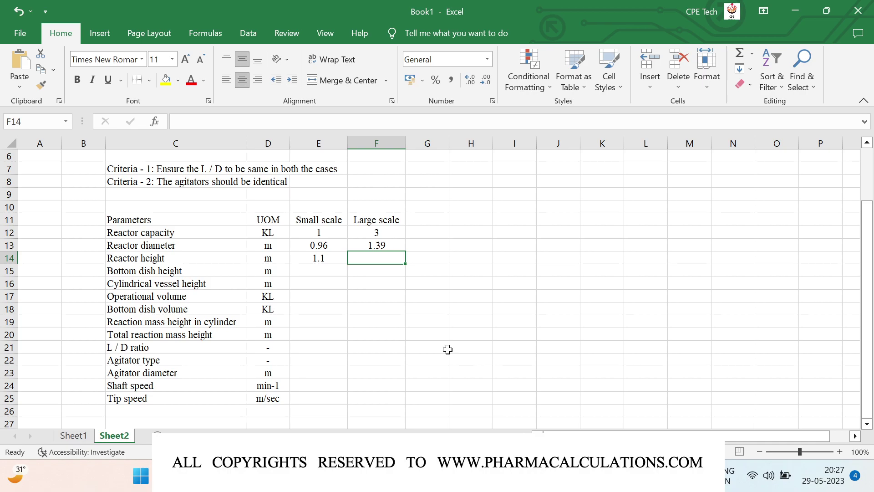
text(1.59)
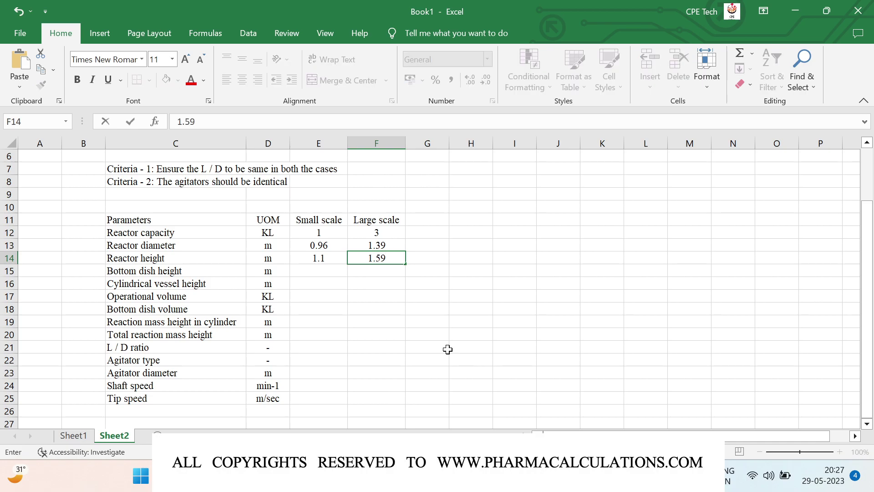
key(Return)
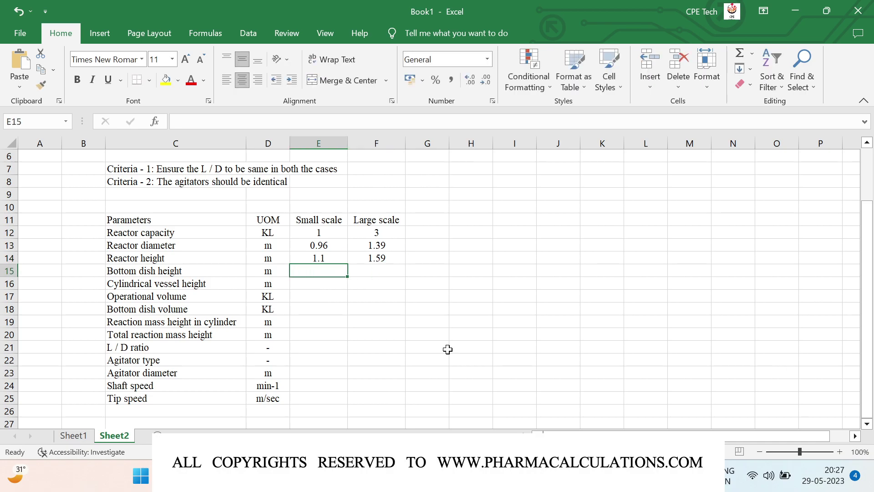
Compute bottom dish height as =E14*0.1 in E15, fill it to F15, and show two decimals
text(=)
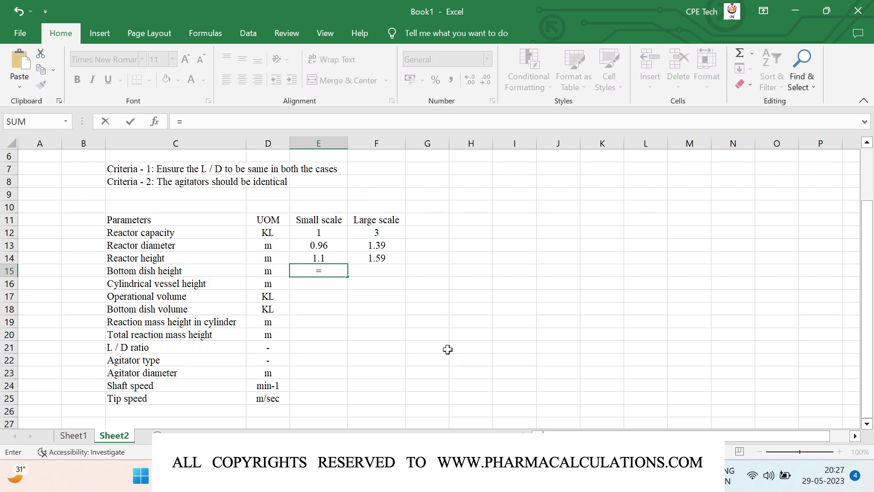
key(Up)
text(*1.1)
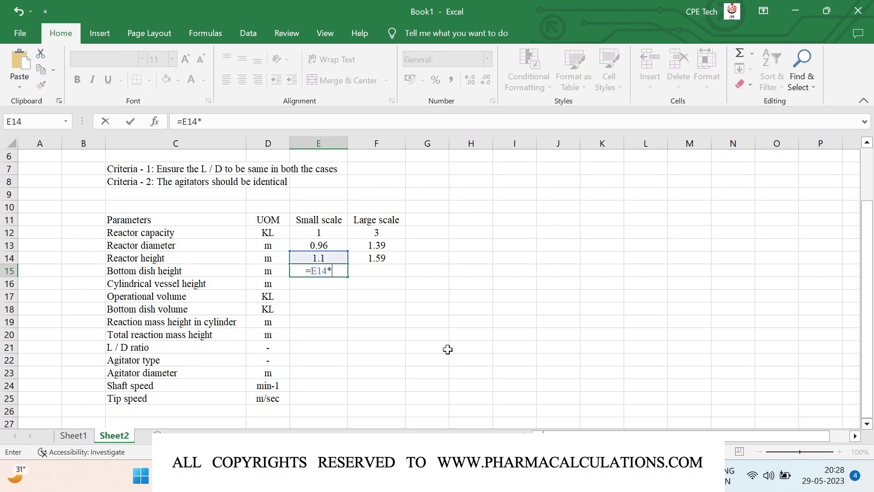
key(BackSpace)
key(BackSpace)
key(BackSpace)
text(0.1)
key(Tab)
key(ctrl+r)
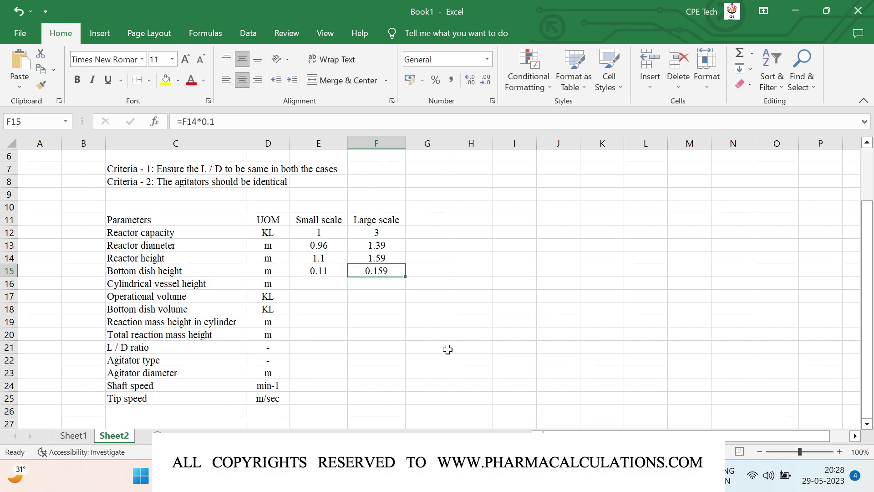
click(482, 83)
Compute cylindrical vessel height as =E14-E15, filled to F16, giving 0.99 and 1.43 m
key(Return)
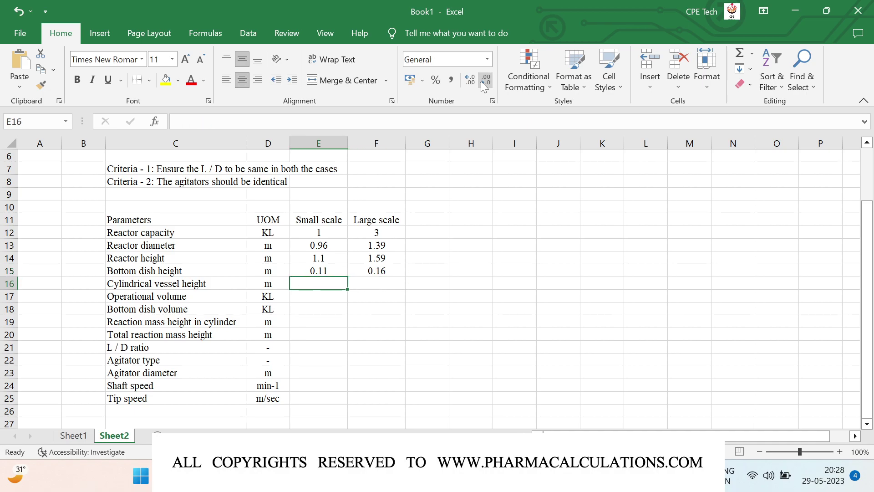
key(F2)
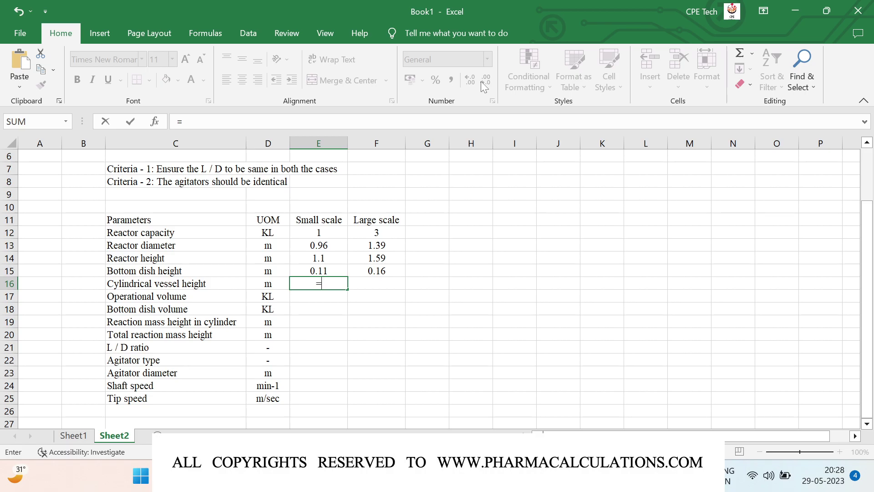
key(Up)
key(Up)
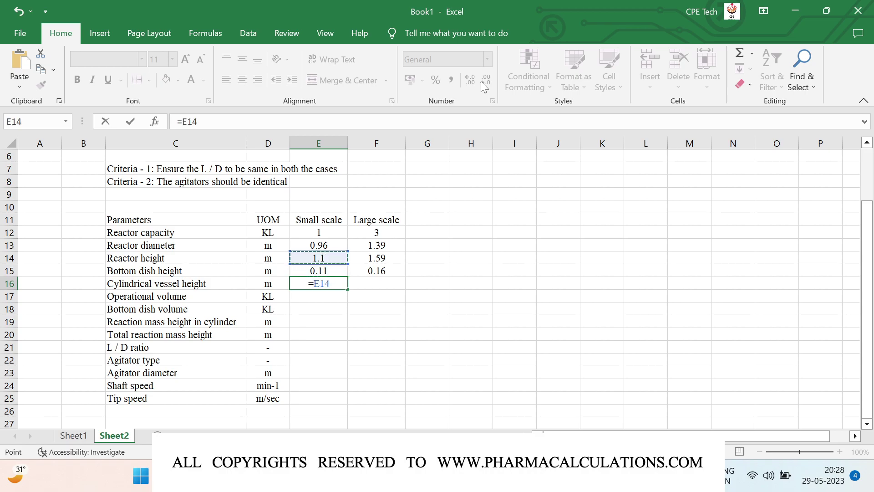
text(-)
key(Up)
key(Return)
key(Right)
key(Up)
key(ctrl+r)
key(Down)
key(Up)
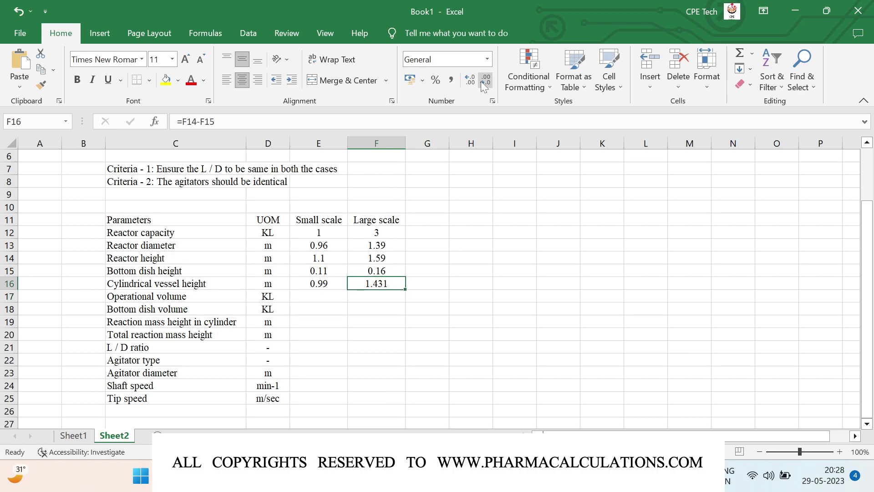
click(485, 82)
key(Left)
key(Down)
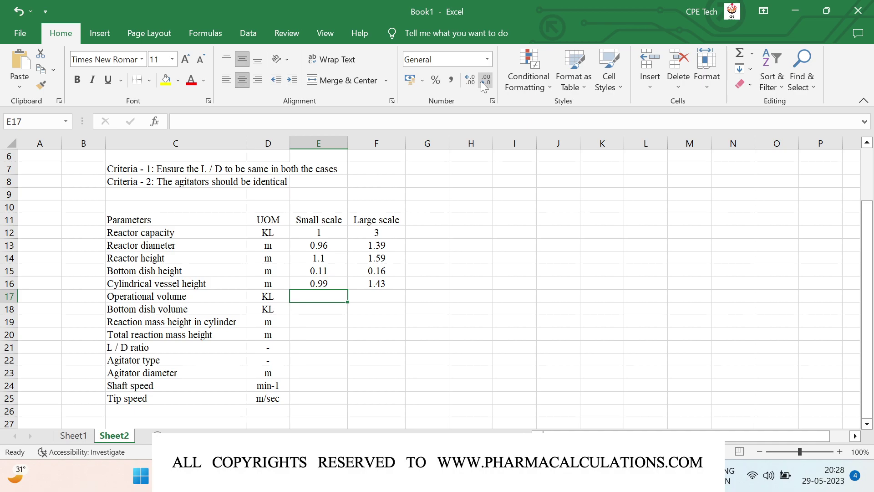
Enter operational volume 0.5 KL and bottom dish volume =(3.141/32)*E13^3, shown as 0.09
text(0.5)
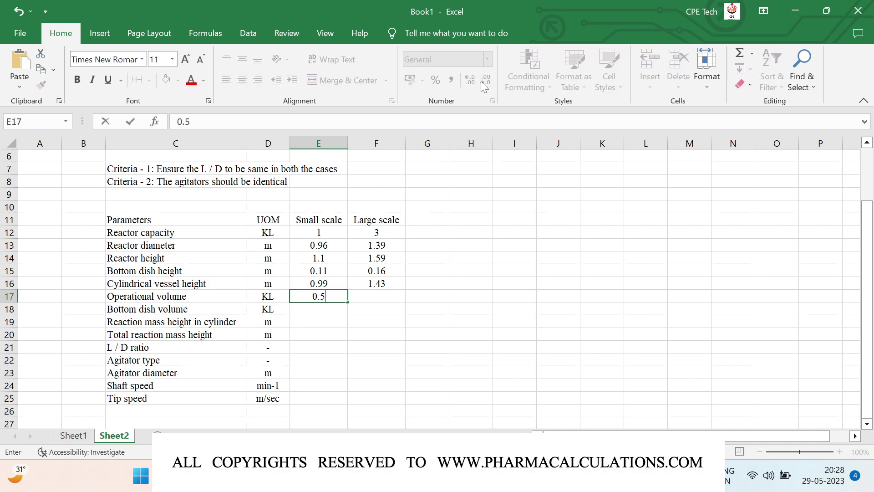
key(Return)
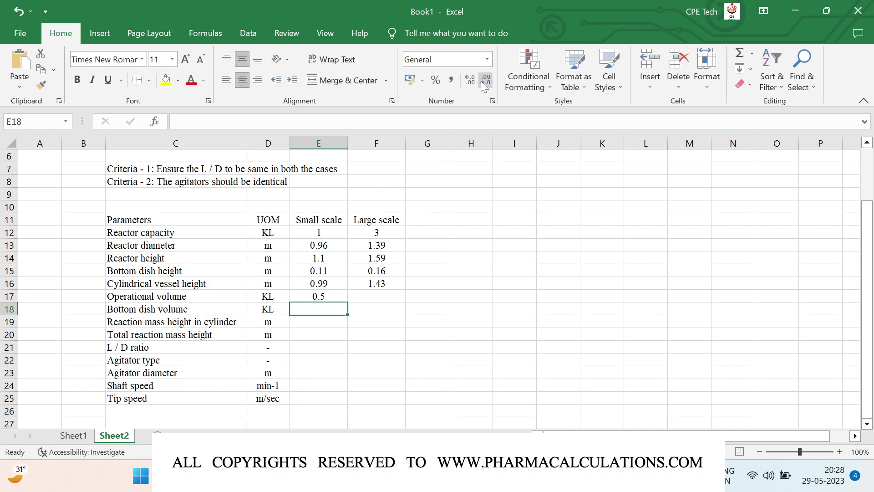
text(=(3.141/32)*)
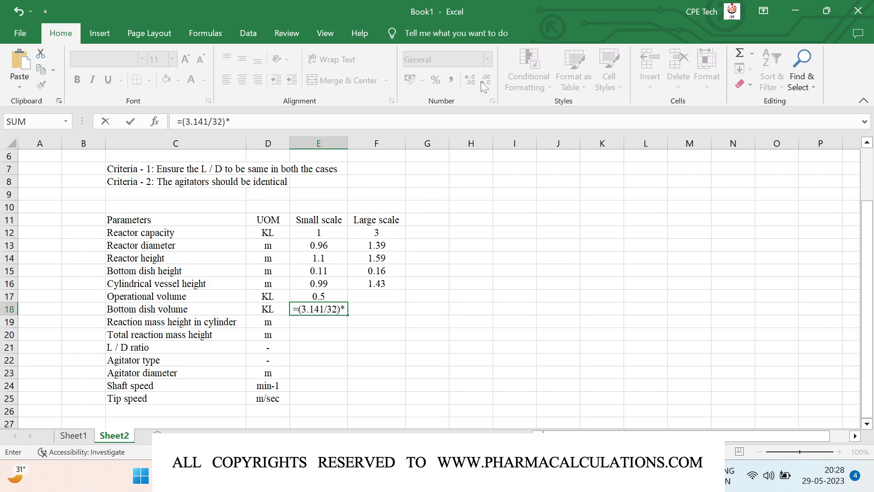
key(Up)
key(Up)
key(Up)
key(Up)
key(Up)
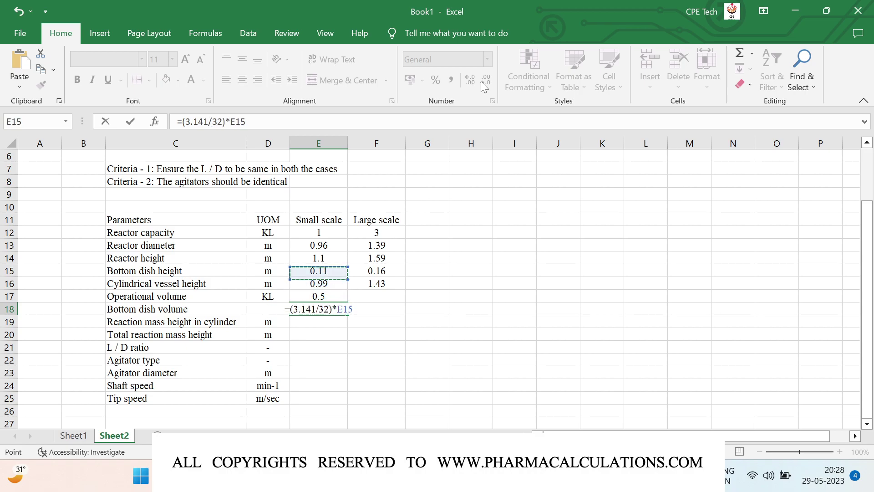
text(^3)
key(Return)
key(Up)
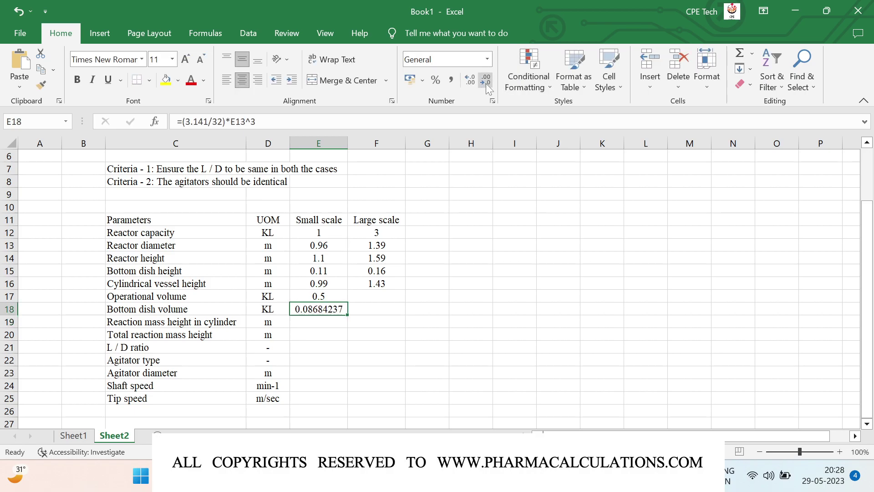
click(486, 81)
click(486, 81)
click(486, 81)
click(486, 81)
click(486, 81)
click(486, 81)
Copy the bottom dish volume formula into F18, giving 0.26 KL for large scale
key(Right)
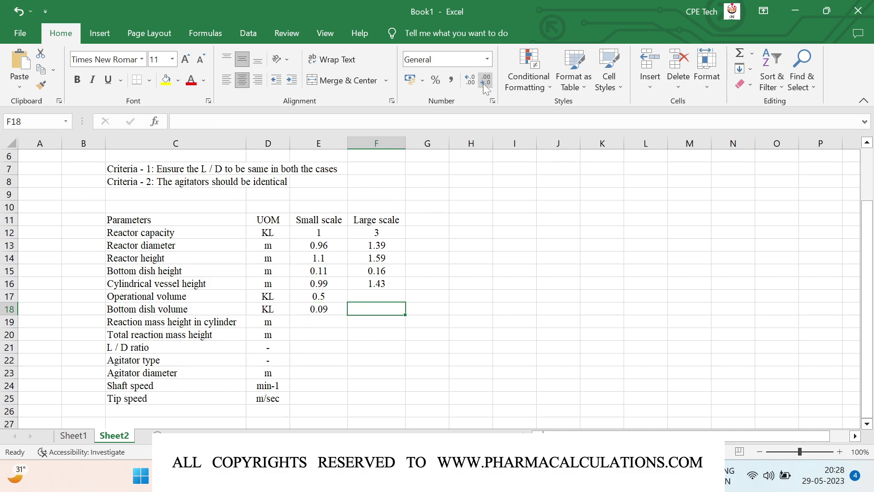
key(ctrl+r)
key(Down)
key(Left)
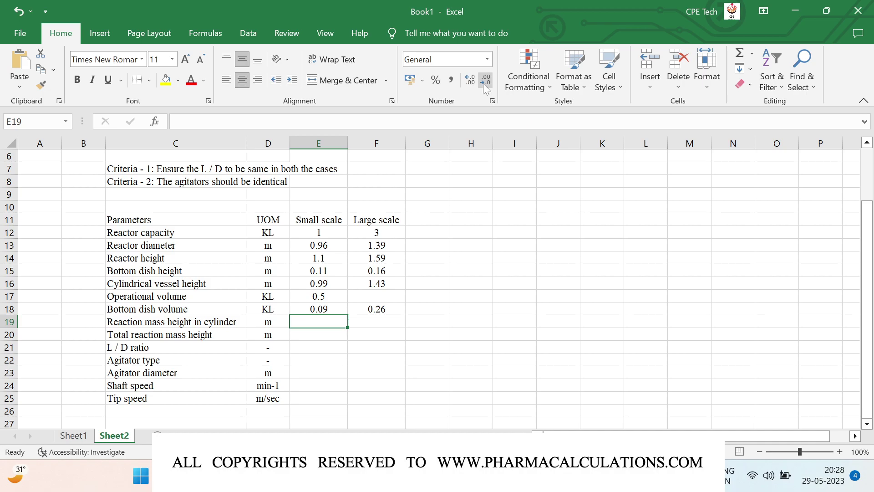
Enter =(E17-E18)/((3.141/4)*E13^2) in E19 for the reaction mass height in cylinder
text(=()
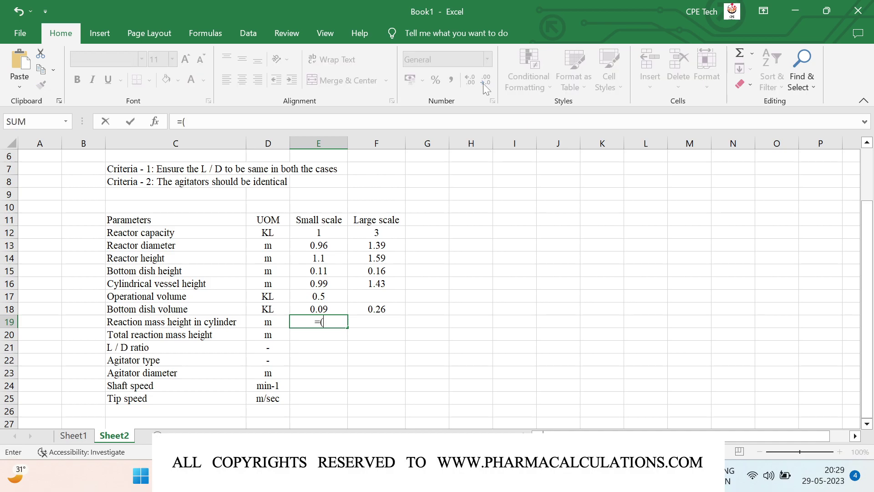
key(Up)
key(Up)
text(-)
key(Up)
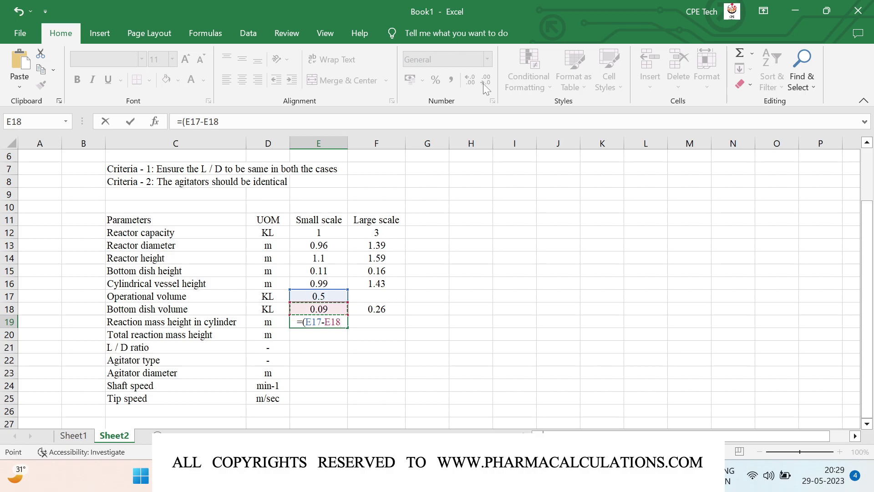
text()/(()
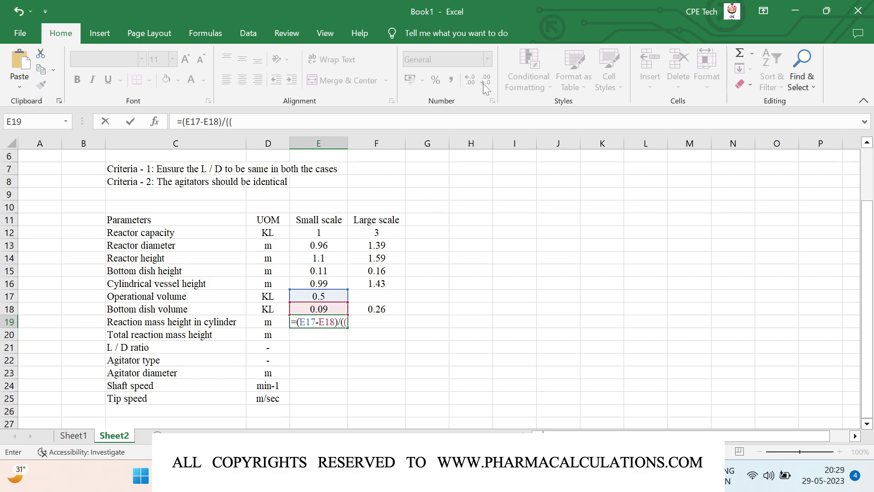
text(3.141/4)*)
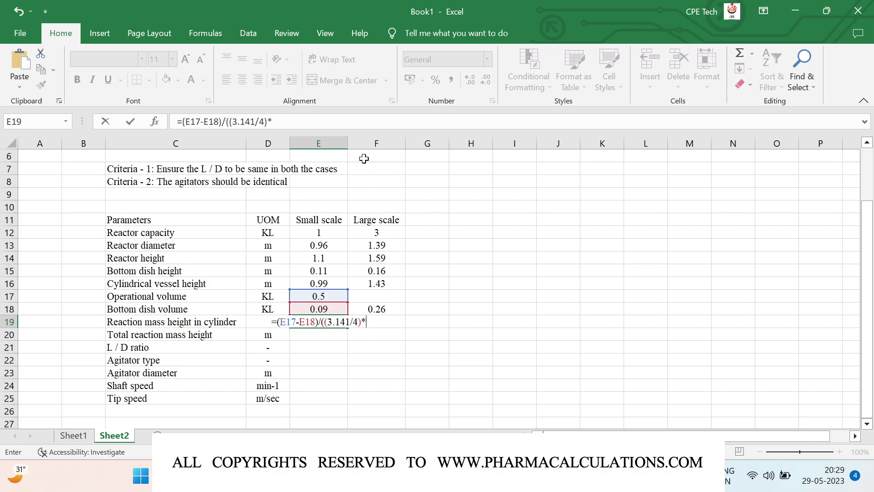
click(324, 246)
text(^2))
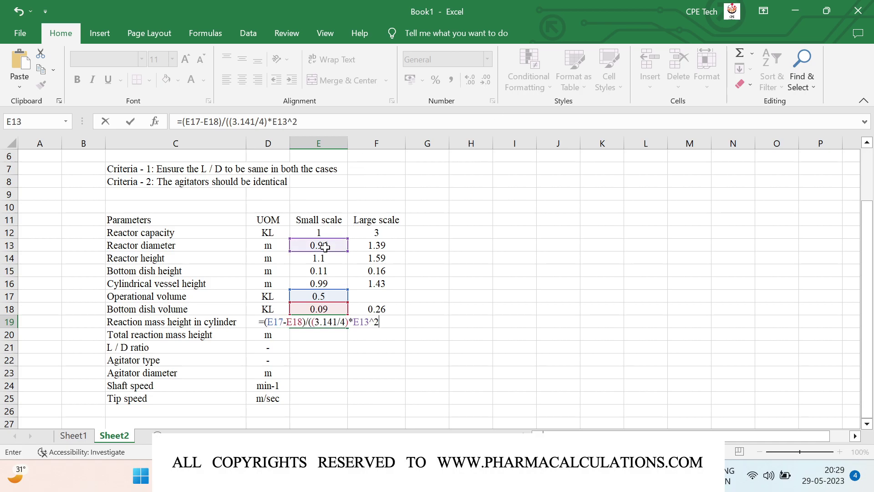
key(Return)
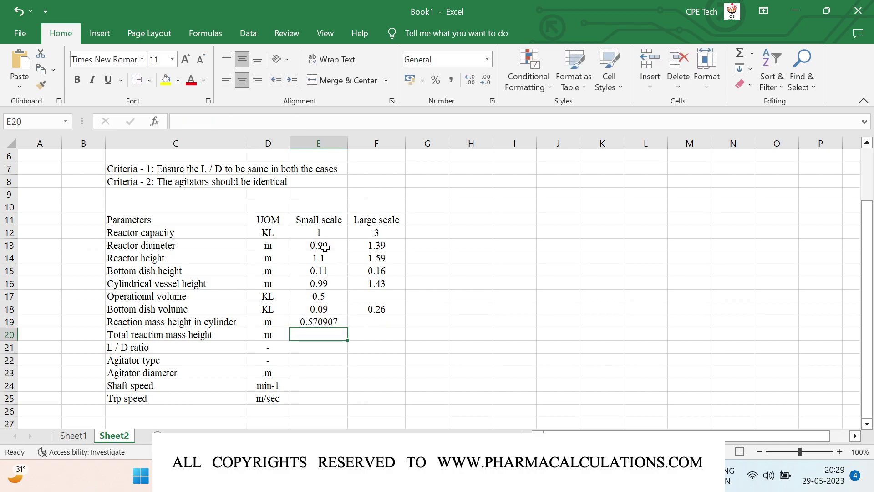
Reduce the reaction mass height display to two decimals so it reads 0.57
key(Up)
click(486, 83)
click(487, 82)
click(486, 83)
click(487, 82)
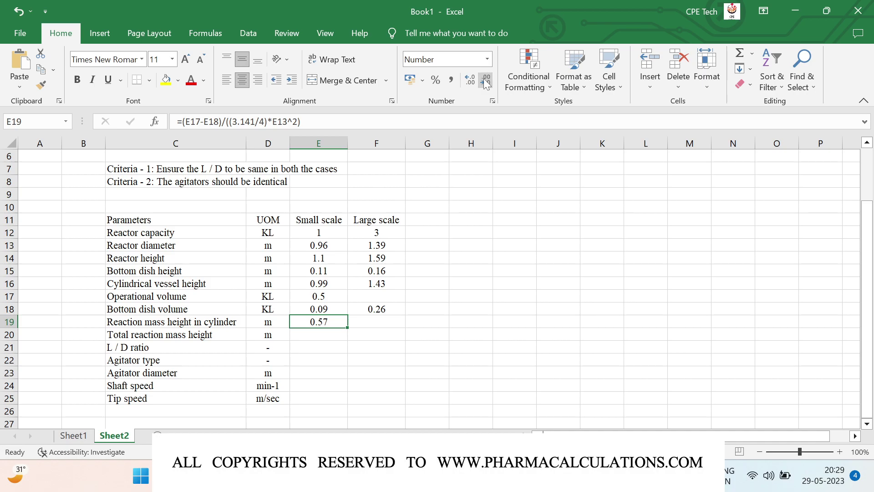
key(Down)
Enter the total reaction mass height as =E19+E15 in E20, giving 0.68 m
text(=)
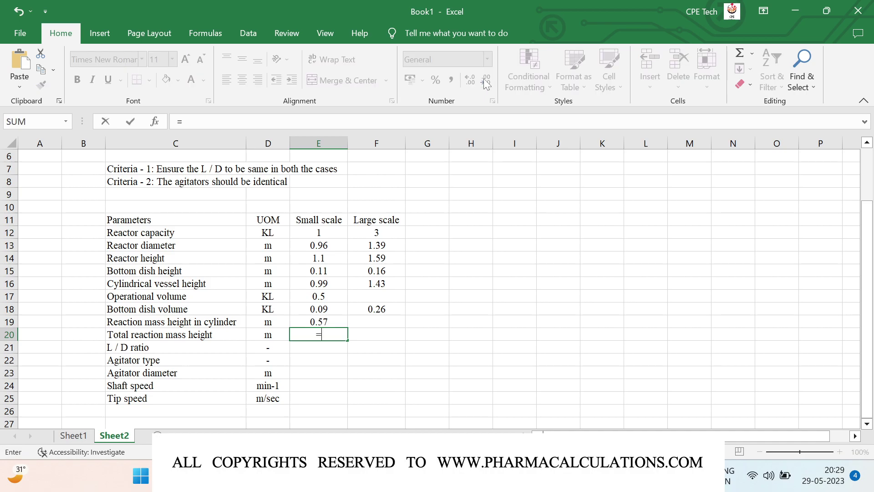
key(Up)
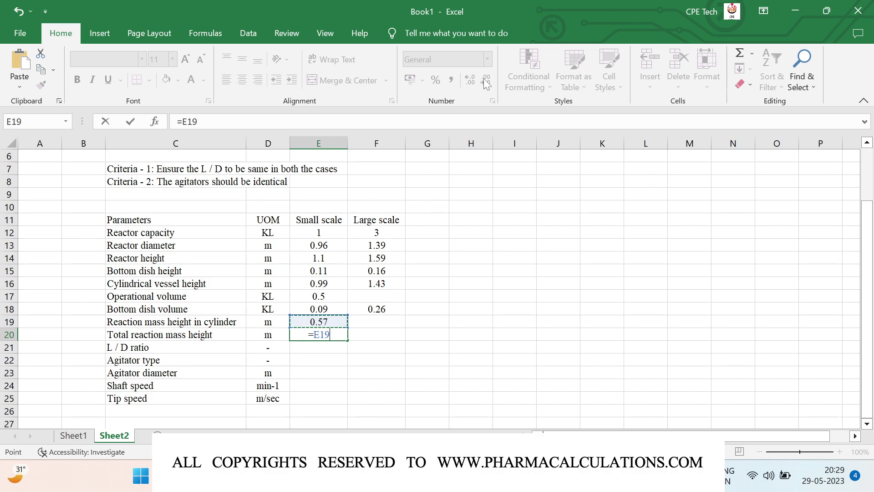
text(+)
key(Up)
key(Up)
key(Up)
key(Up)
key(Up)
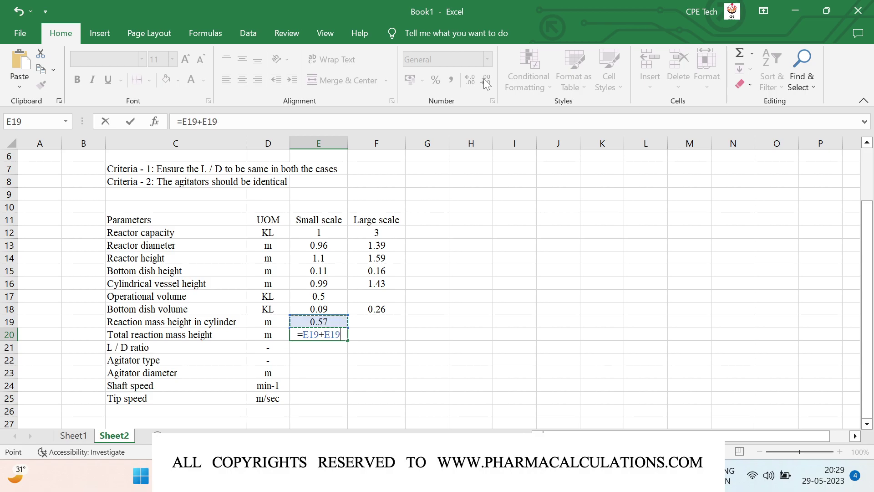
key(Return)
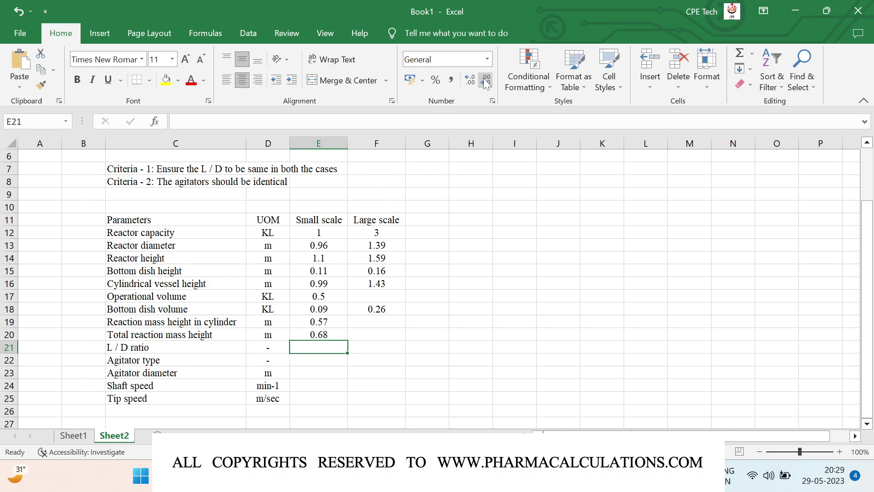
Enter the L / D ratio =E20/E13 in E21, displayed as 0.71
text(=)
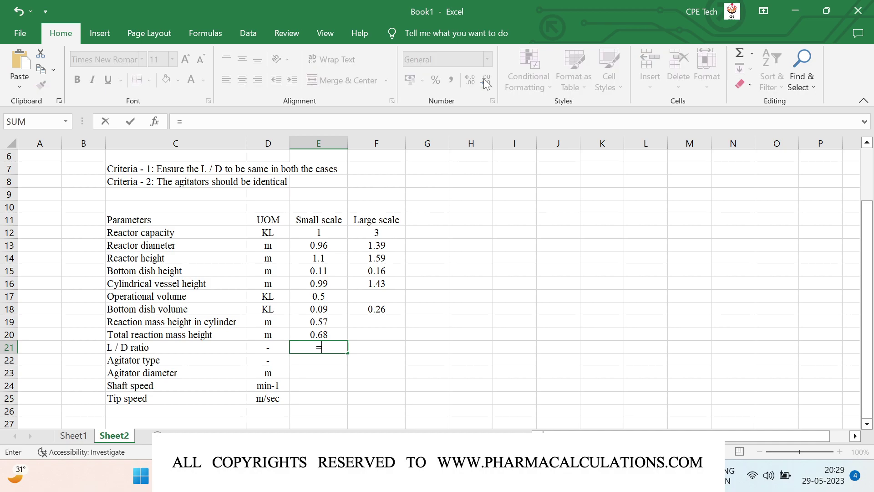
key(Up)
text(/)
key(Up)
key(Up)
key(Up)
key(Up)
key(Up)
key(Up)
key(Up)
key(Up)
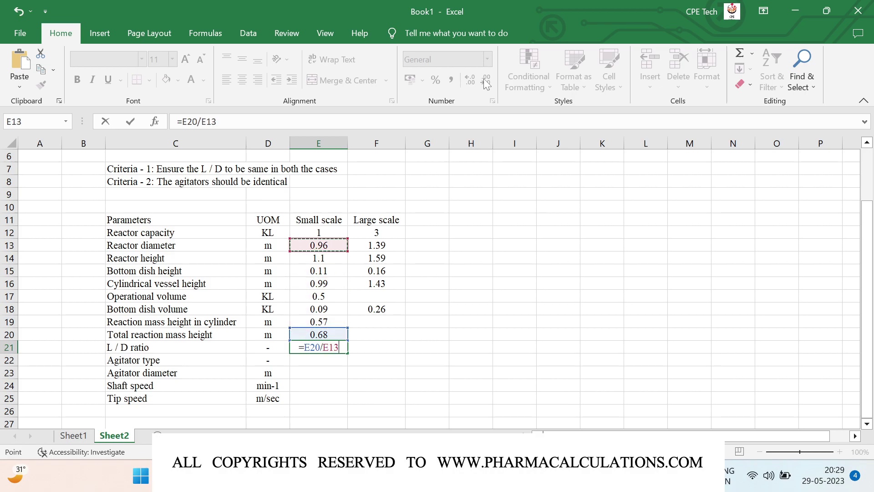
key(Return)
key(Up)
click(486, 81)
click(487, 83)
click(488, 85)
click(488, 85)
click(488, 85)
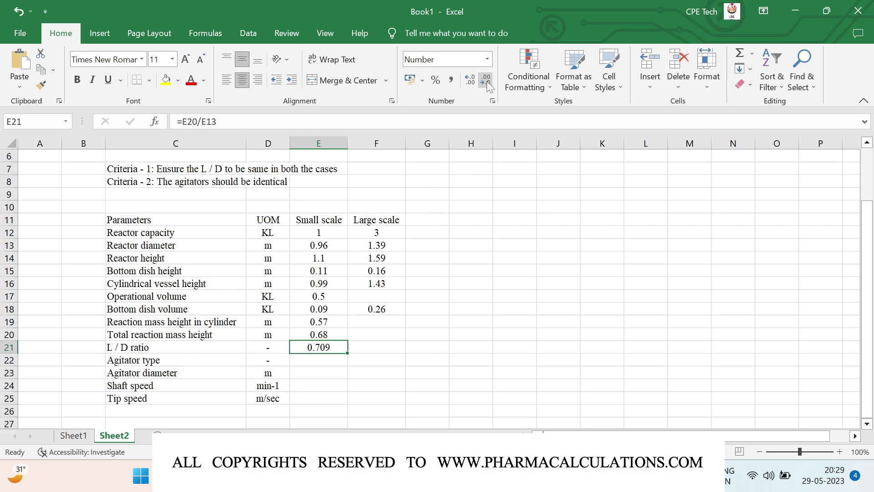
click(489, 85)
key(Return)
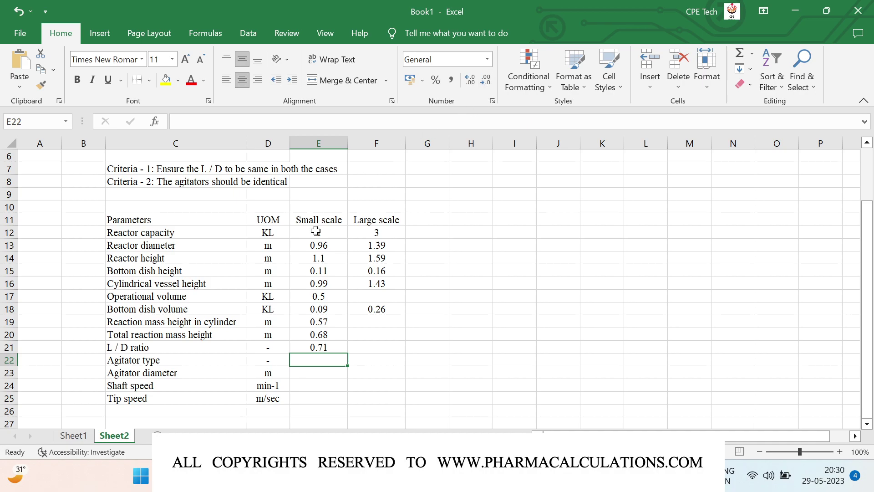
scroll(318, 229, down, 1)
Enter Anchor in E22 and agitator diameter =E13*0.8 in E23, displayed as 0.77 m
text(Anchor)
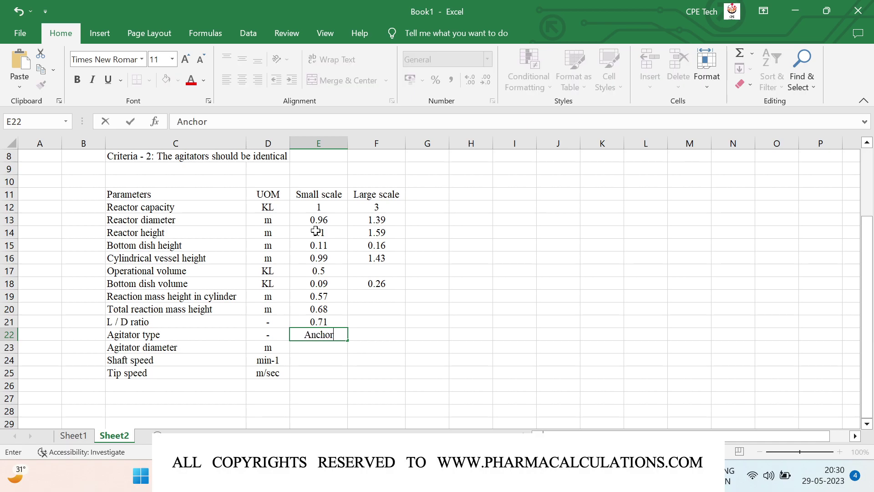
key(Return)
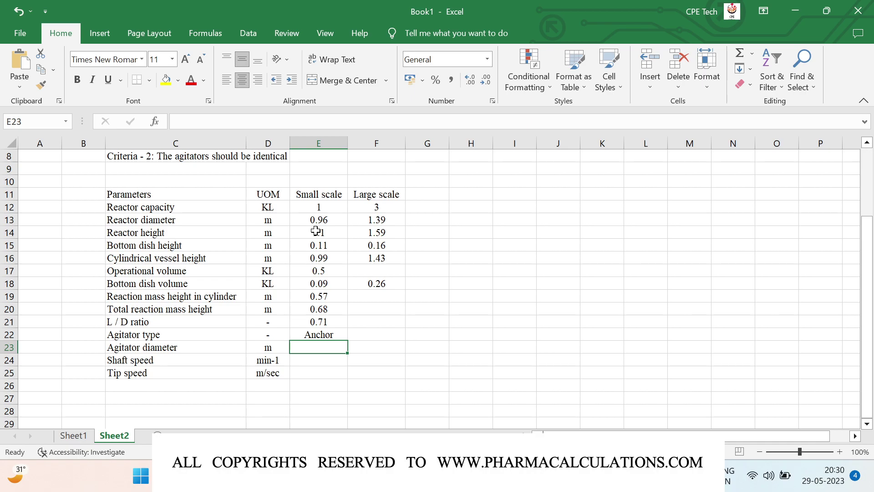
text(=)
key(Up)
key(Up)
key(Up)
key(Up)
key(Up)
key(Up)
key(Up)
key(Up)
key(Up)
key(Up)
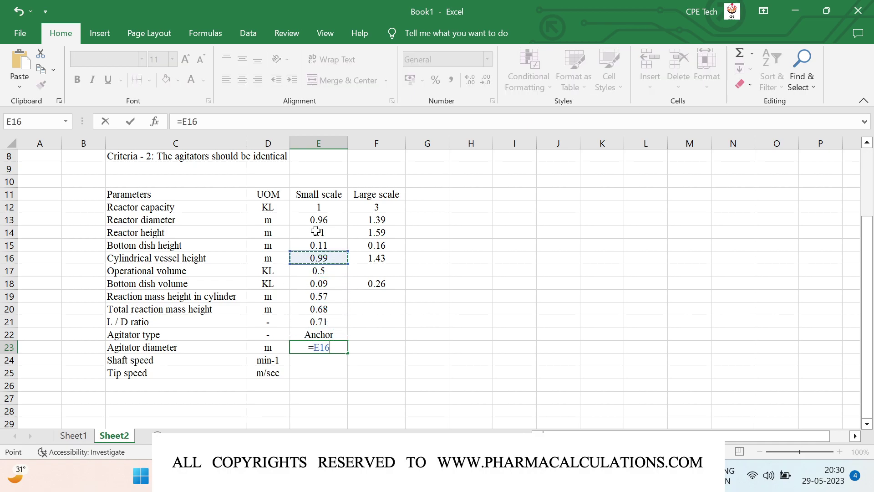
text(*0.8)
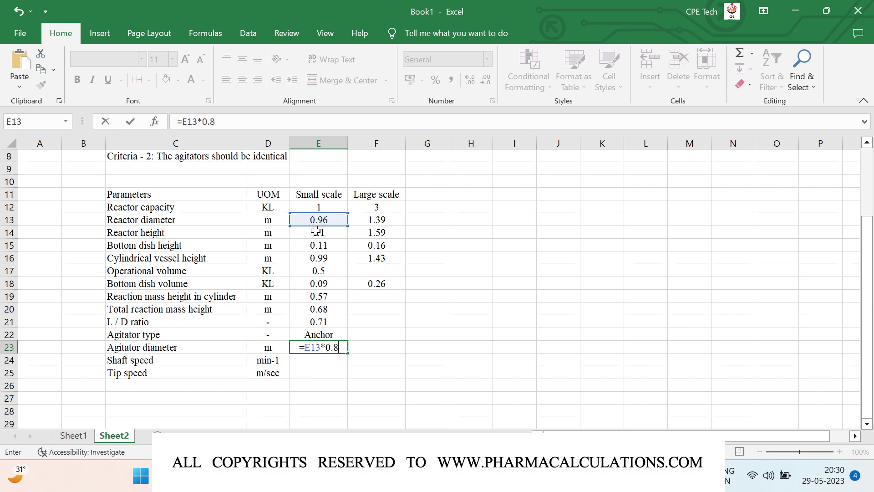
key(Return)
key(Up)
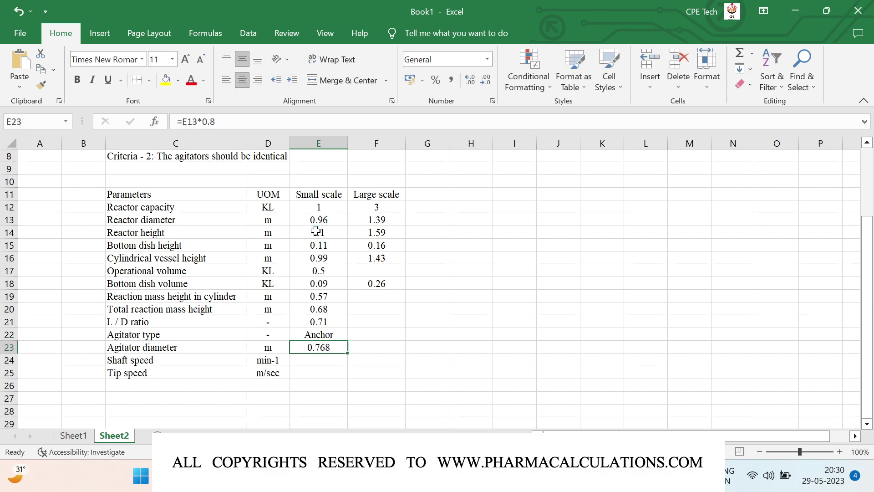
click(487, 81)
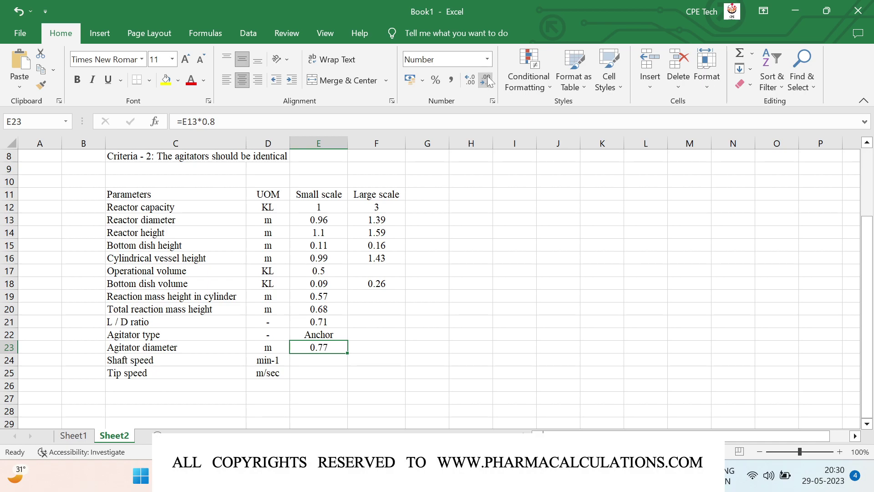
key(Down)
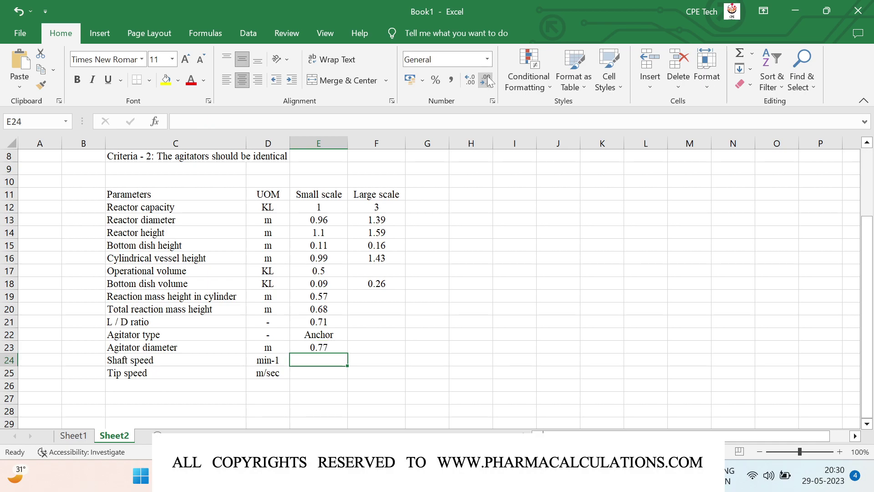
Enter shaft speed 48 min-1 and tip speed =3.141×agitator diameter×shaft speed/60, shown as 1.93
text(48)
key(Return)
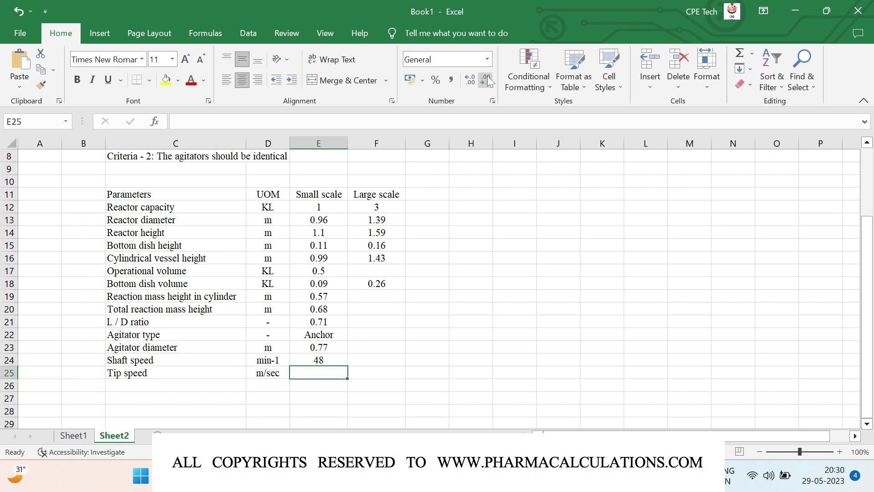
text(=)
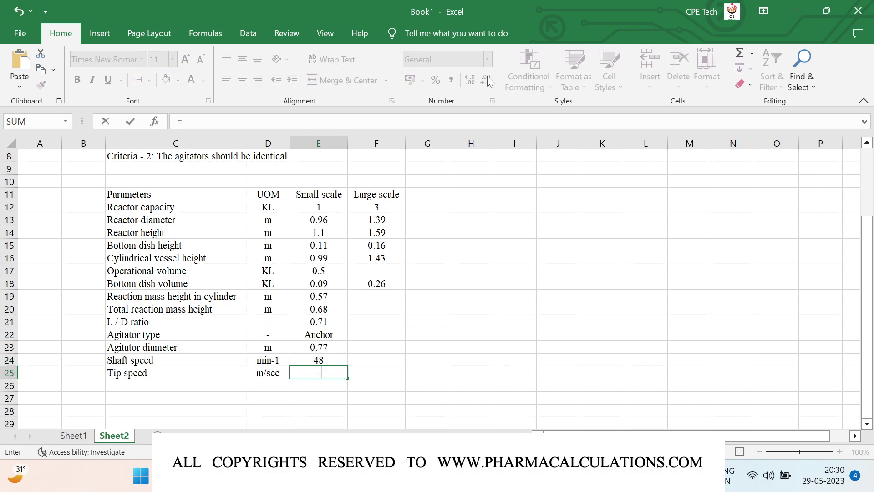
text(3.141)
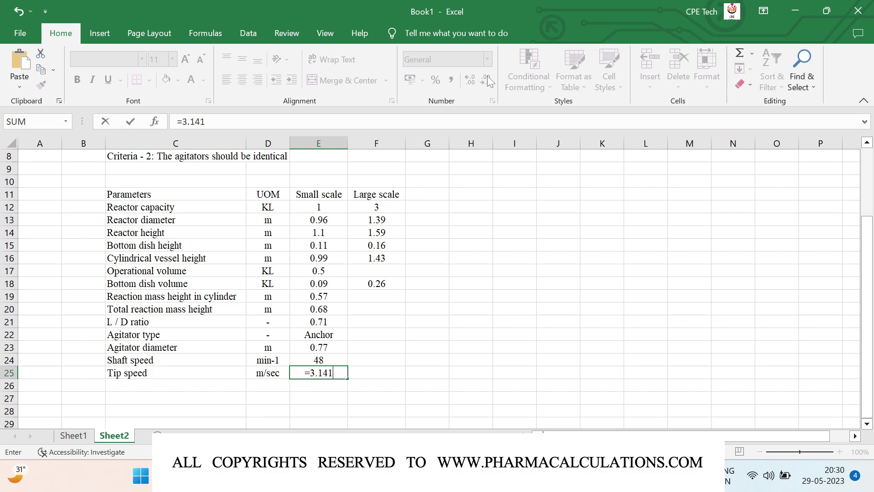
text(*)
key(Up)
key(Up)
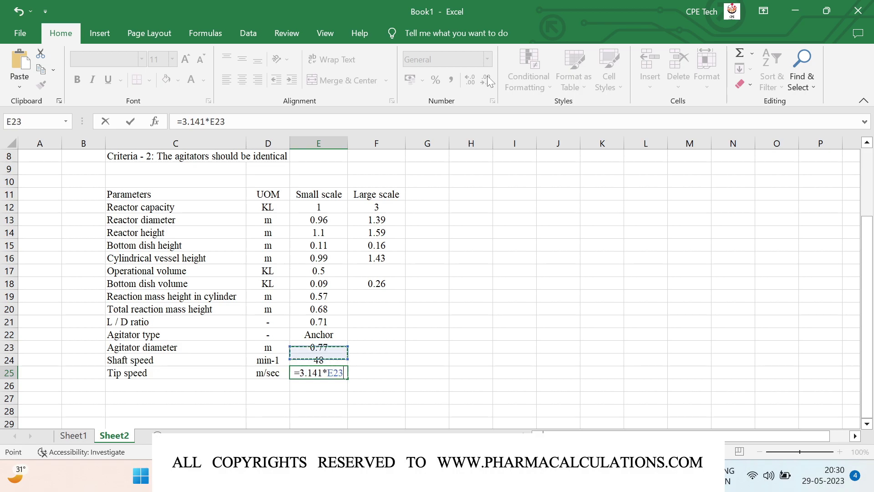
text(*)
key(Up)
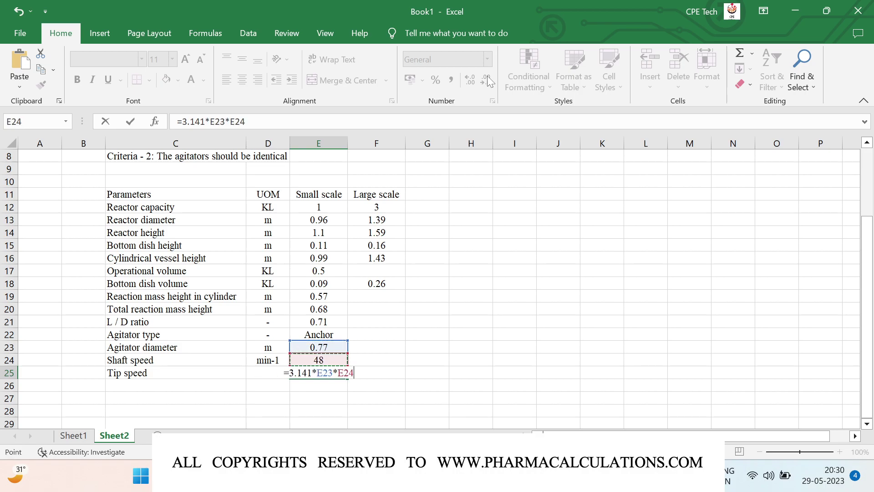
text(/60)
key(Return)
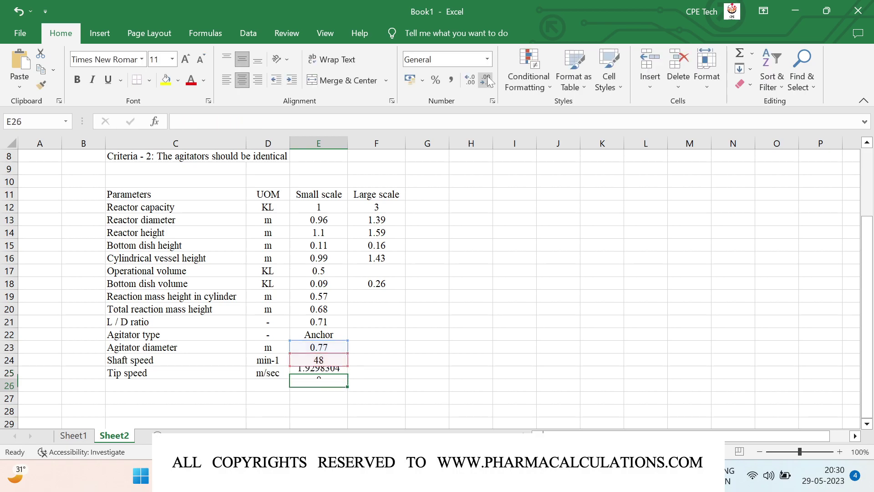
key(Up)
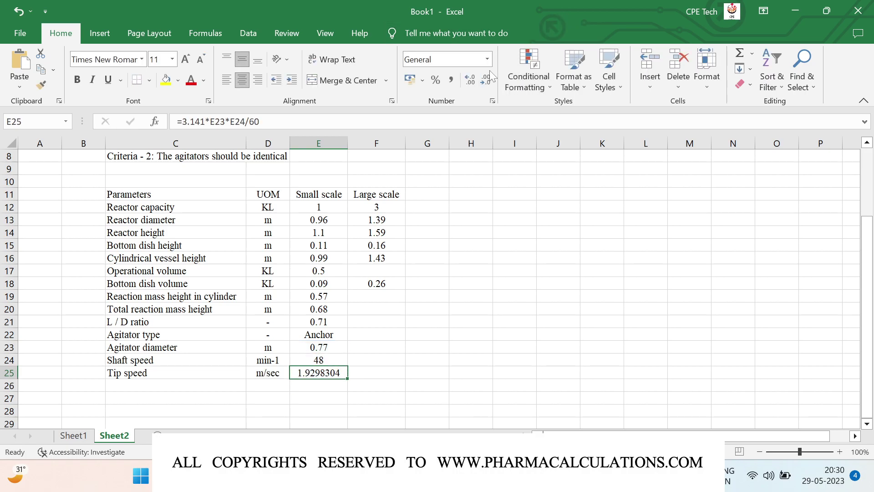
click(486, 81)
click(486, 81)
click(486, 82)
click(485, 81)
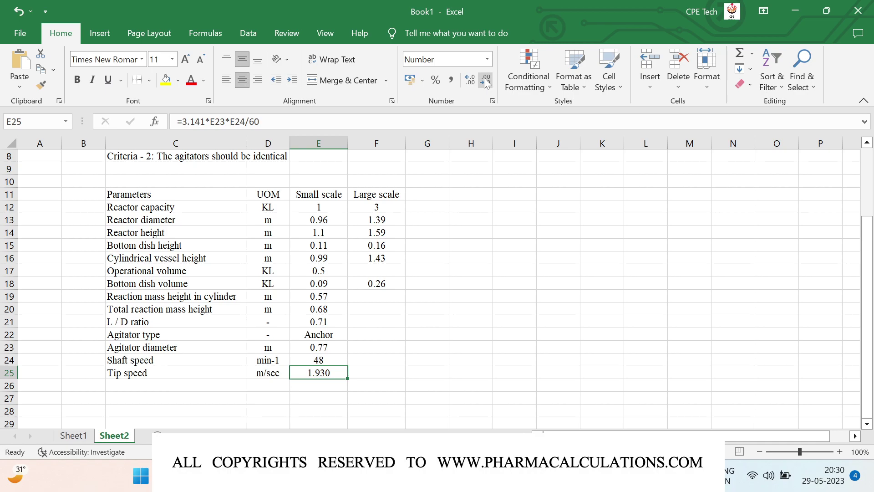
click(486, 81)
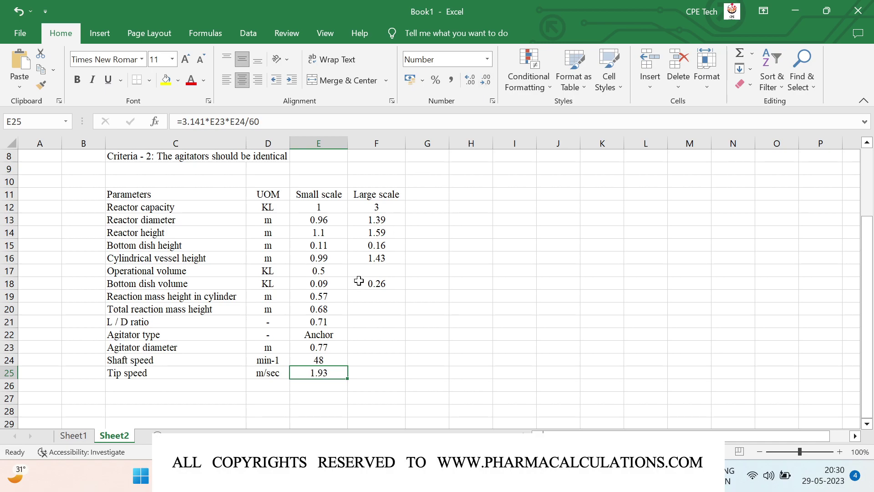
click(144, 322)
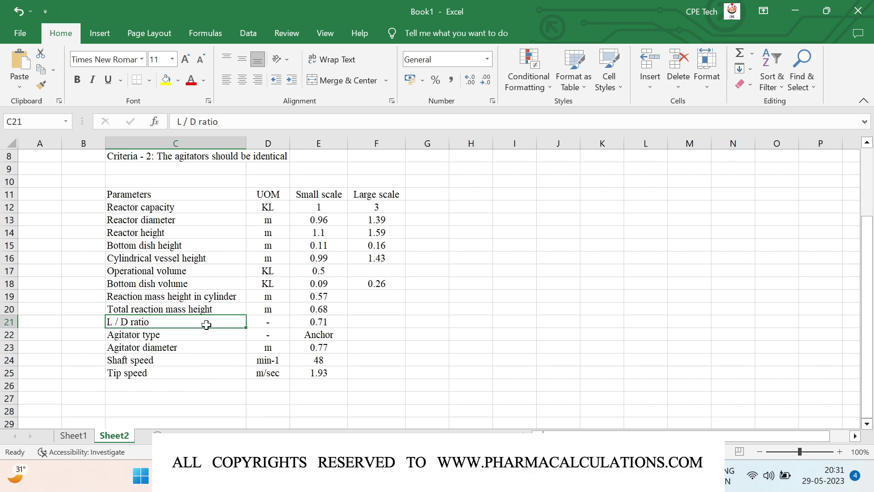
Set the large-scale L / D ratio in F21 to =E21, giving 0.71
key(Right)
key(Right)
key(Right)
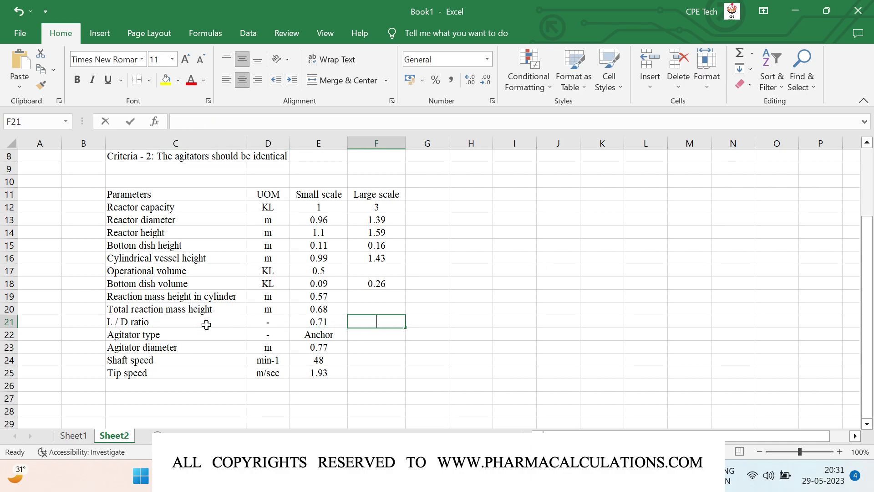
text(=)
key(Left)
key(Return)
Compute large-scale total reaction mass height =F21*F13 in F20, displayed as 0.99 m
key(Up)
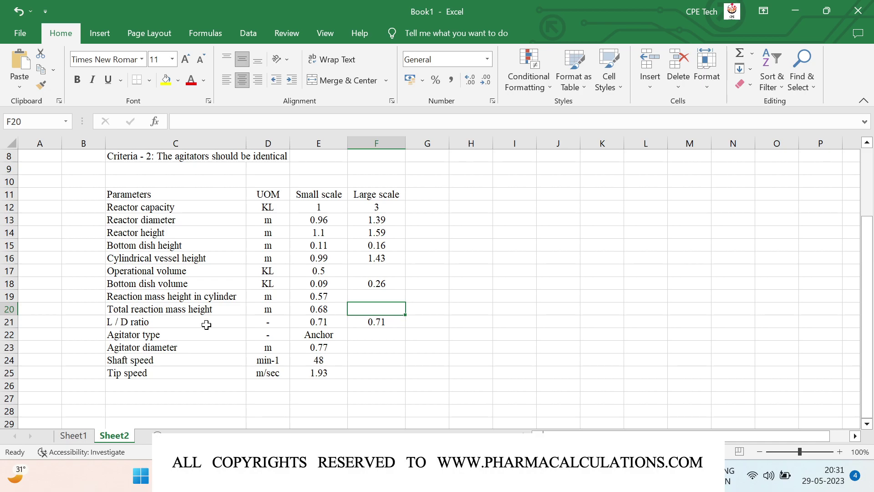
text(=)
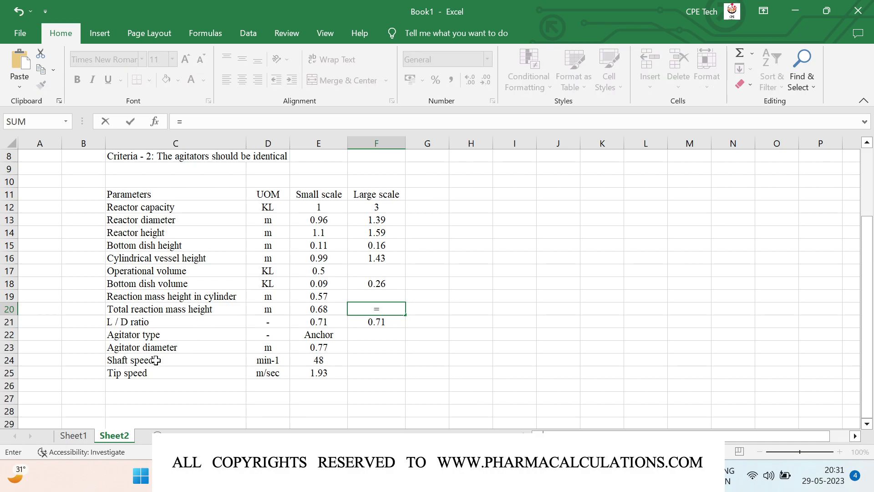
key(Down)
text(*)
key(Up)
key(Up)
key(Up)
key(Up)
key(Up)
key(Up)
key(Up)
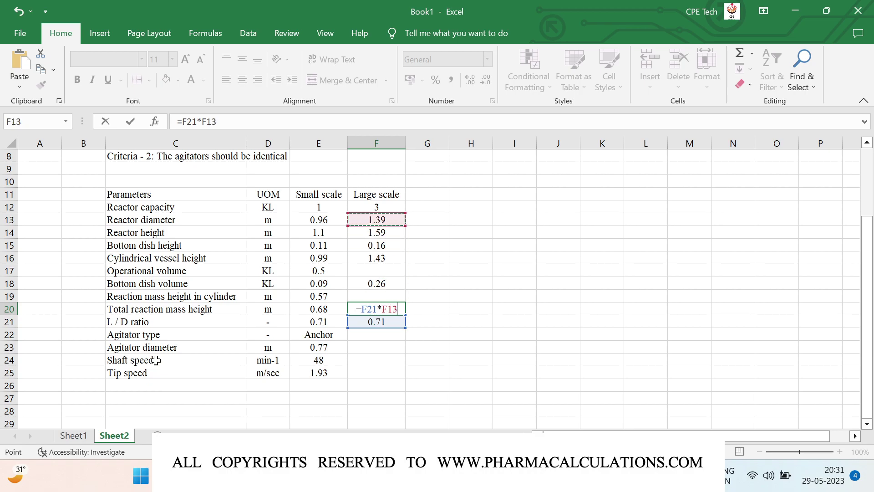
key(Return)
key(Up)
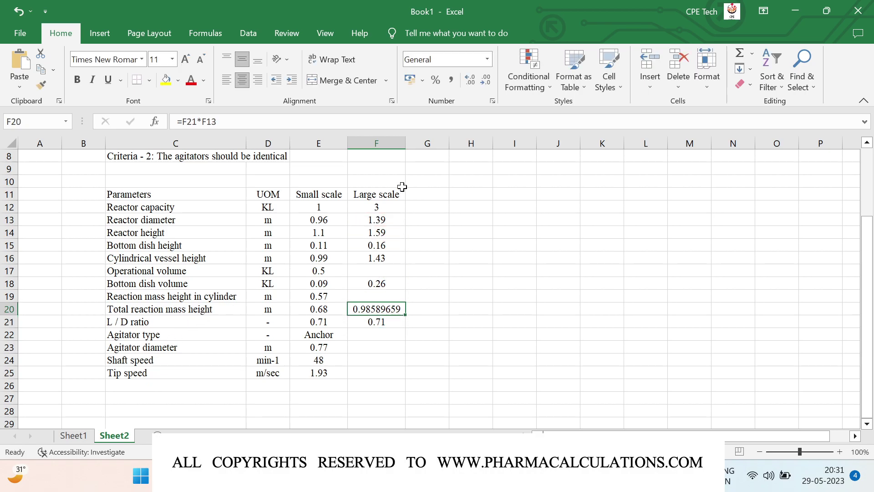
click(487, 85)
click(487, 86)
click(487, 85)
click(487, 86)
click(488, 86)
click(487, 86)
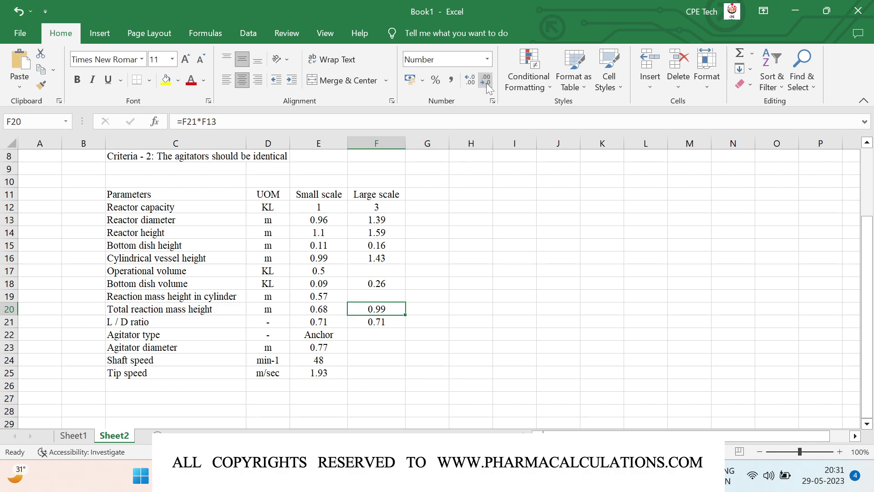
Compute large-scale mass height in cylinder =F20-F15 in F19, giving 0.83 m
key(Up)
text(=)
key(Down)
text(-)
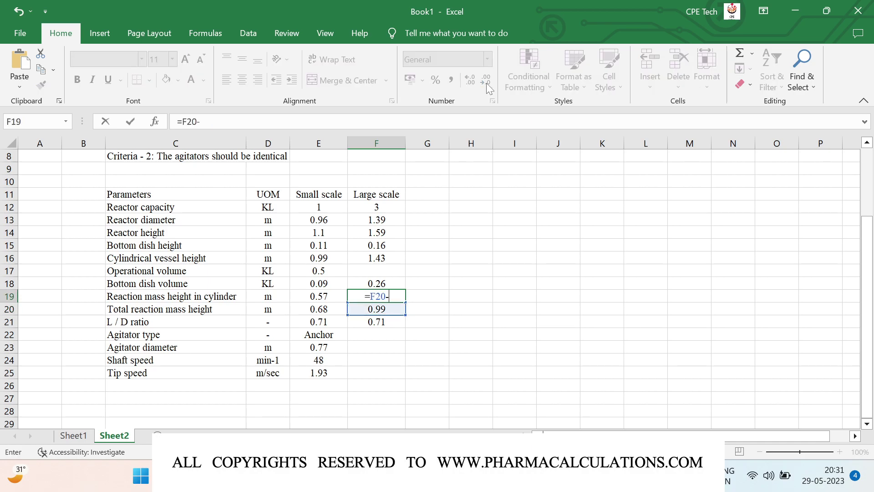
key(Up)
key(Up)
key(Up)
key(Up)
key(Up)
key(Down)
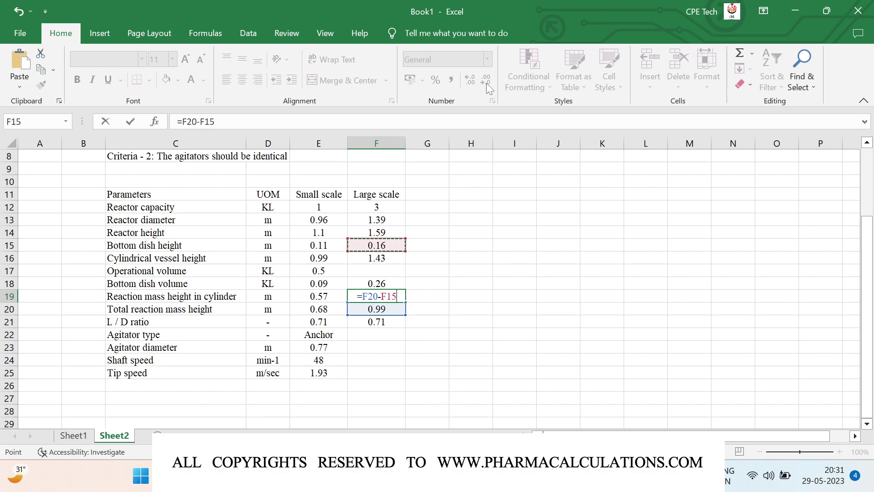
key(Return)
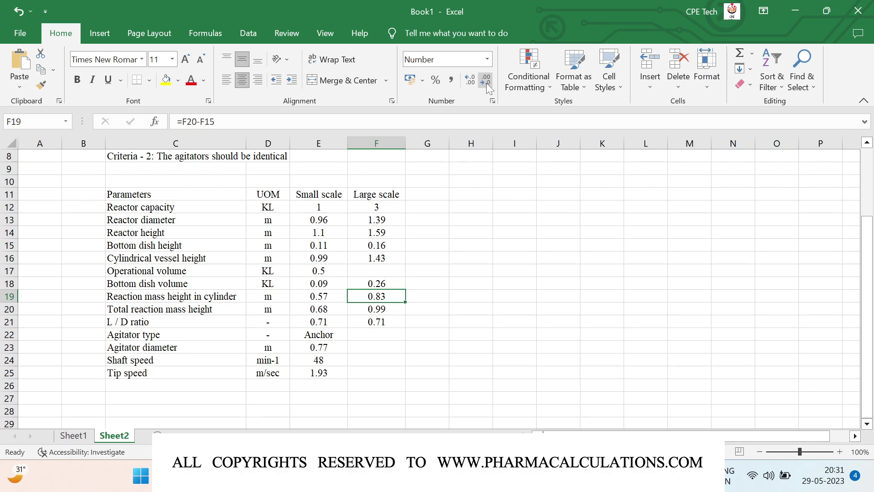
key(Up)
key(Up)
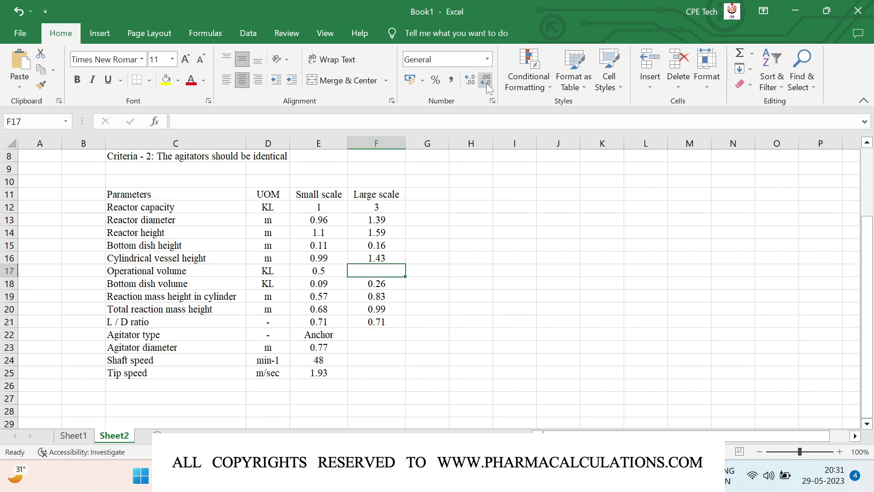
text(=)
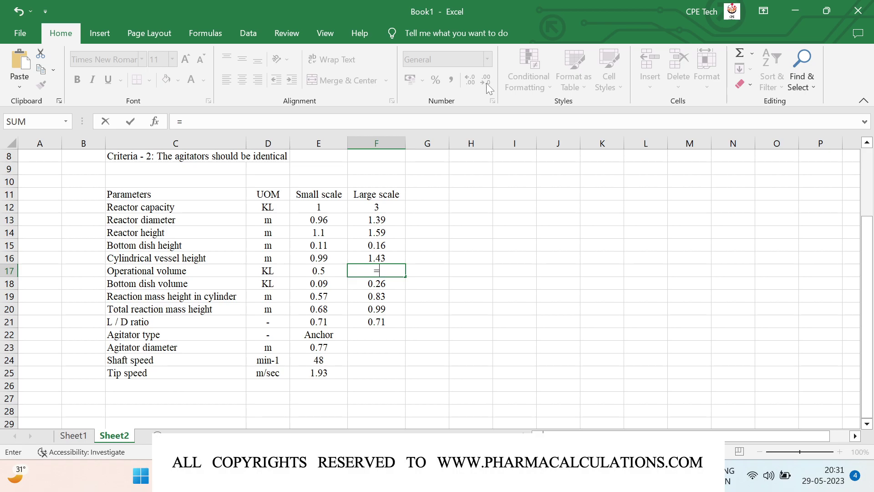
Enter the large-scale operational volume formula =F18+((3.141/4)*F13*F13*F19) in F17
key(Down)
text(+()
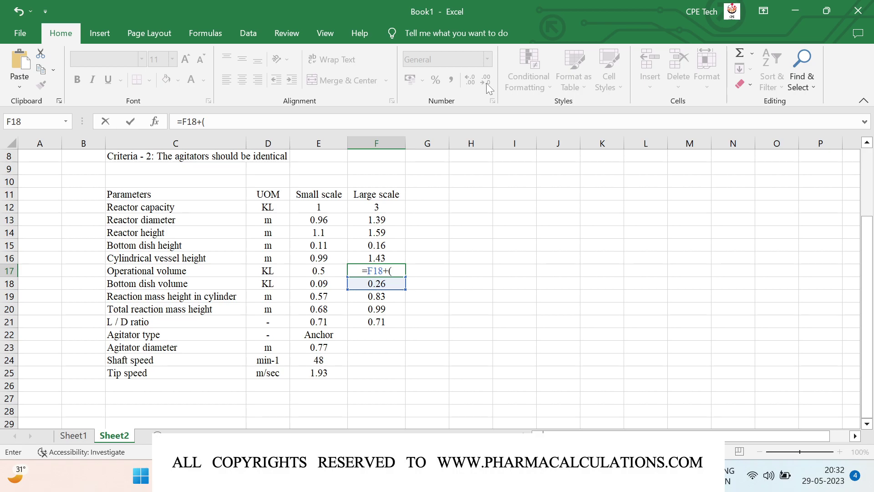
text((3.141/4)*)
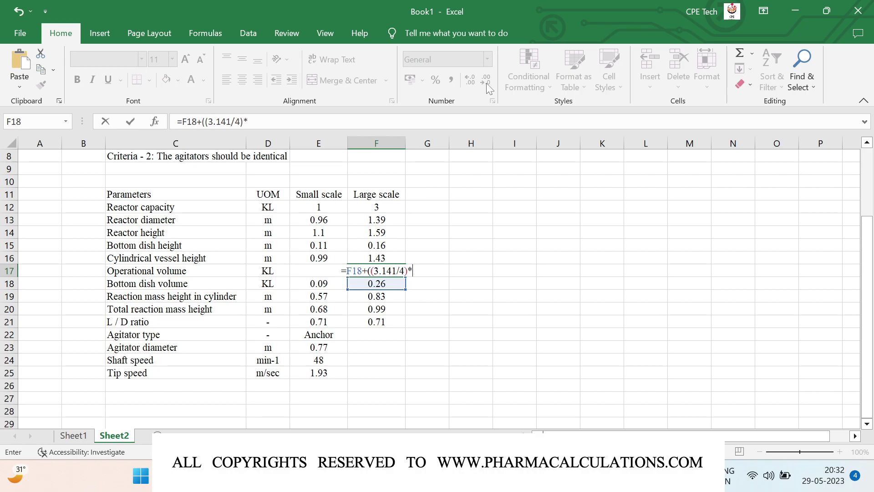
key(Up)
key(Up)
key(Up)
key(Up)
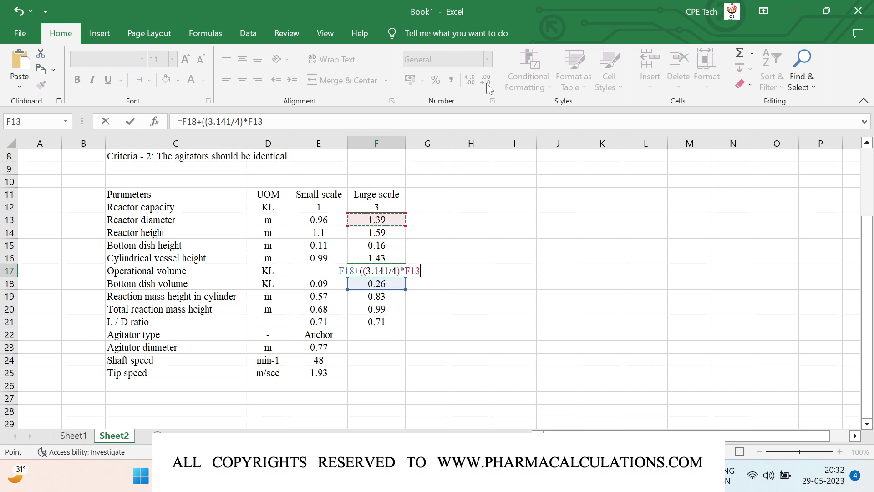
text(*)
key(Up)
key(Up)
key(Up)
key(Up)
key(Up)
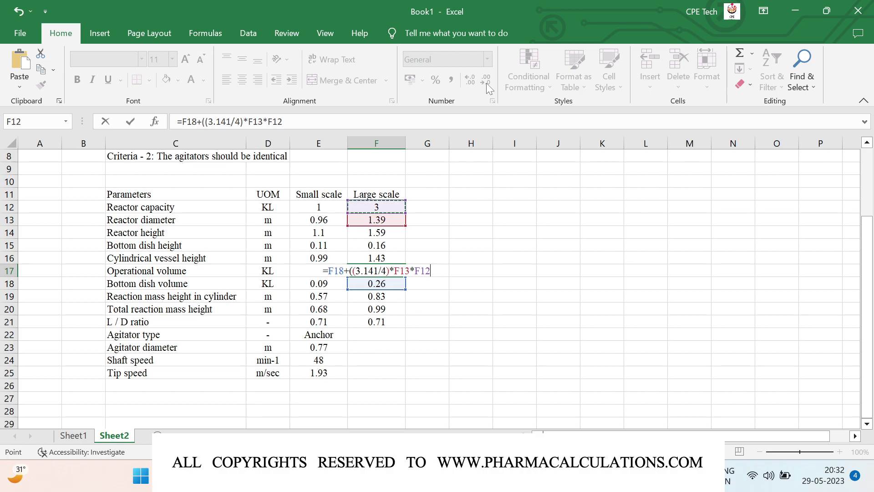
key(Down)
text(*)
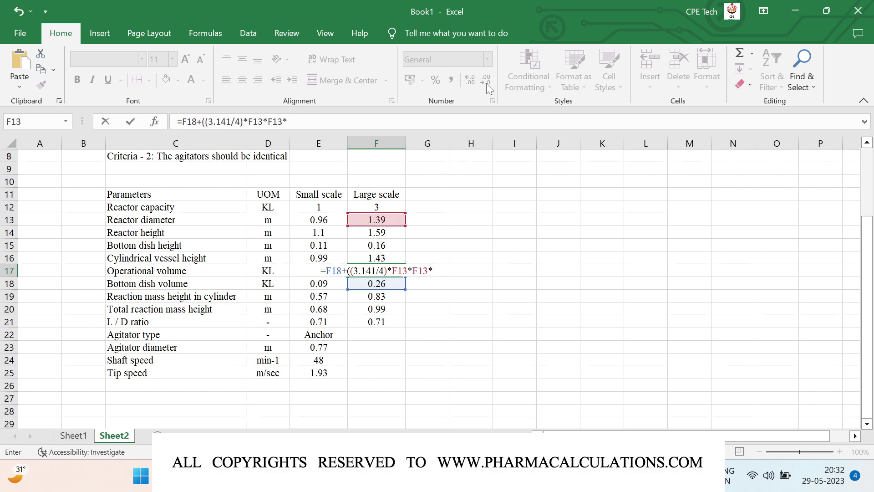
key(Down)
key(Down)
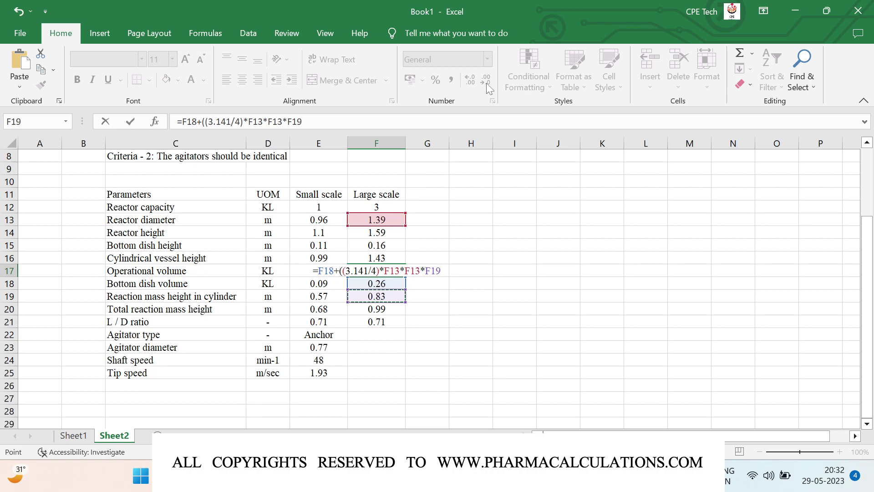
text())
key(Return)
Show the operational volume as 1.52 KL and fill that cell yellow
key(Up)
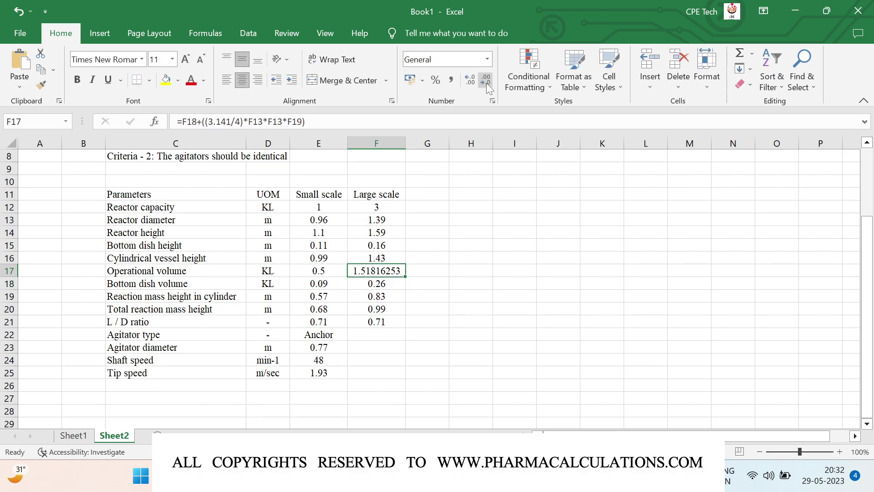
click(482, 80)
click(482, 80)
click(483, 80)
click(482, 80)
click(482, 80)
click(482, 80)
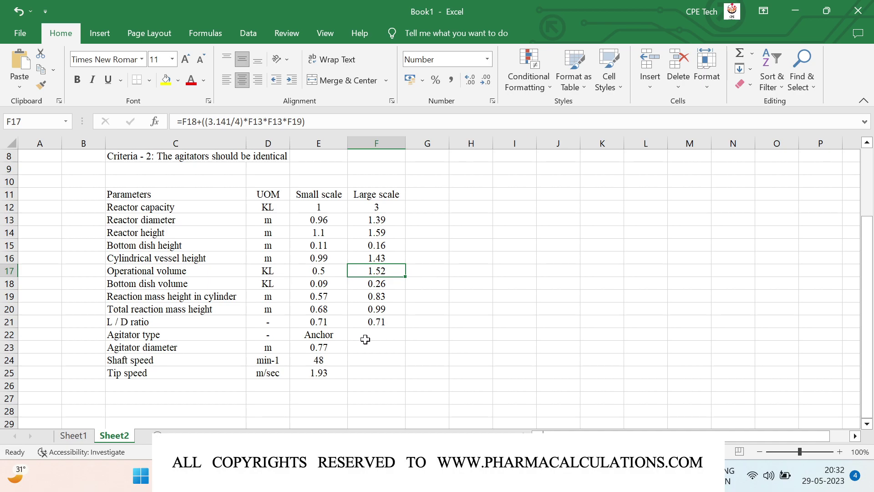
click(166, 80)
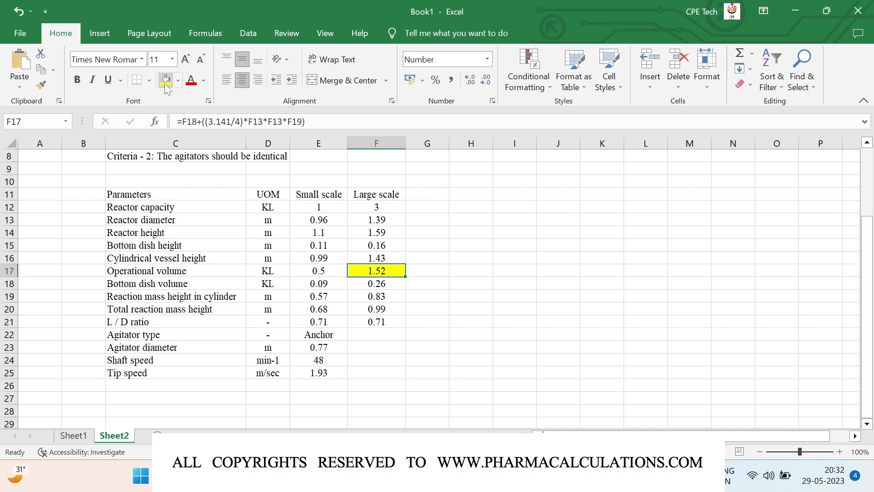
click(377, 334)
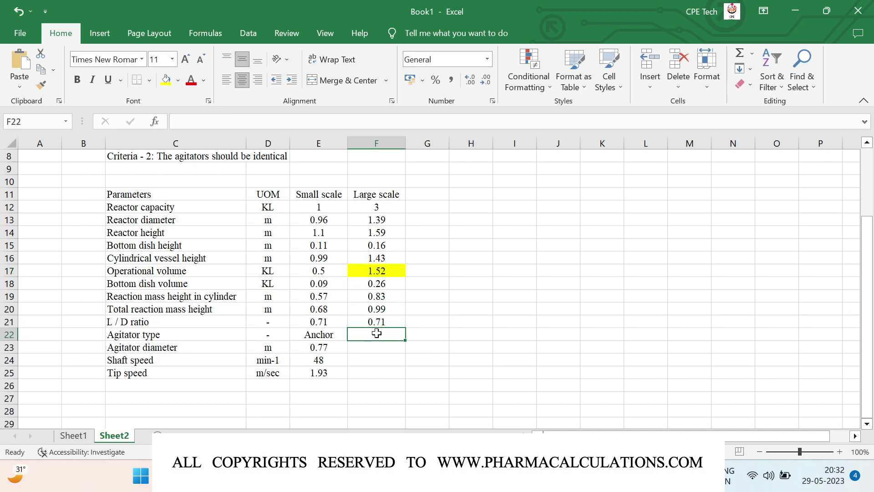
Copy Anchor as the large-scale agitator type and set its diameter to =0.7*F13, shown as 0.97
key(ctrl+r)
click(376, 350)
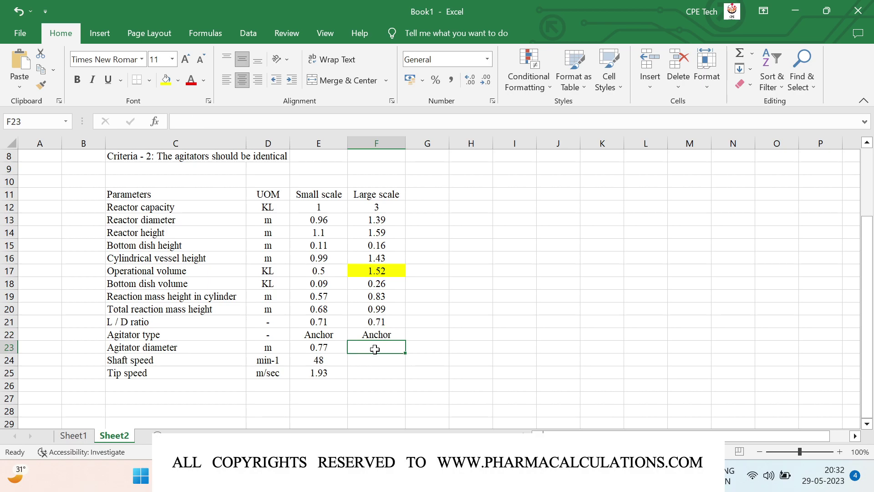
text(=)
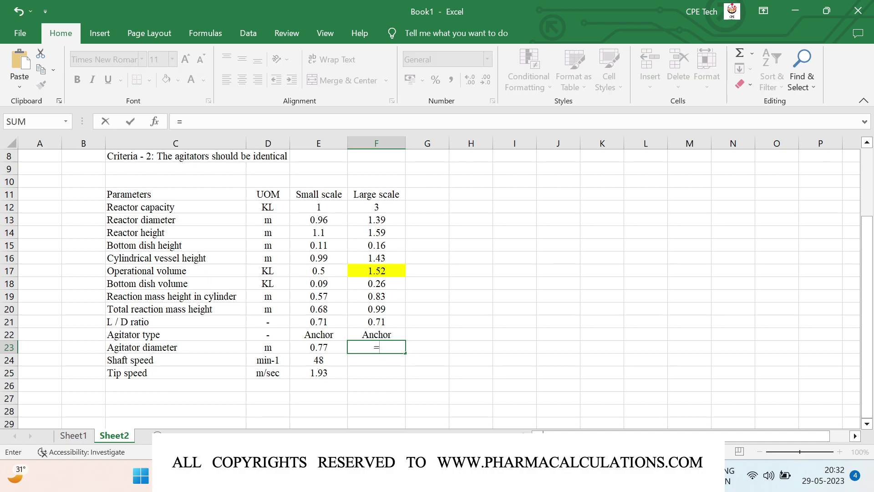
text(0.7*)
key(Up)
key(Up)
key(Up)
key(Up)
key(Up)
key(Up)
key(Up)
key(Up)
key(Up)
key(Up)
key(Return)
click(360, 349)
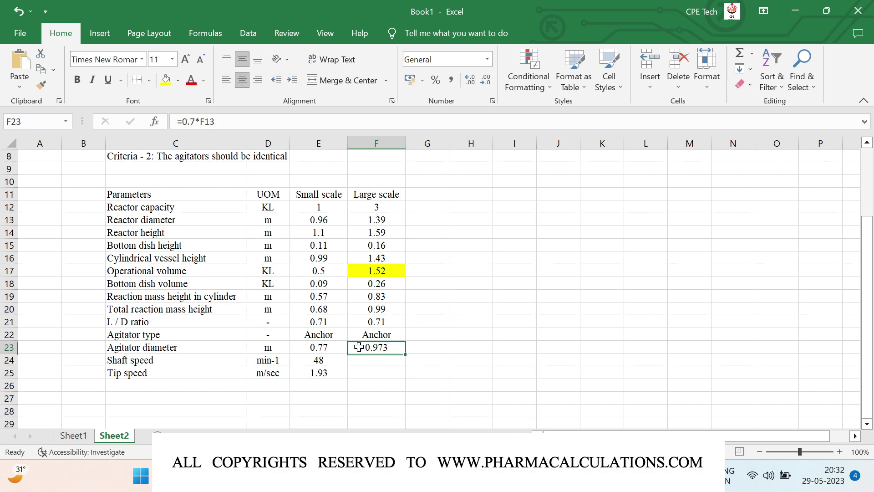
click(487, 81)
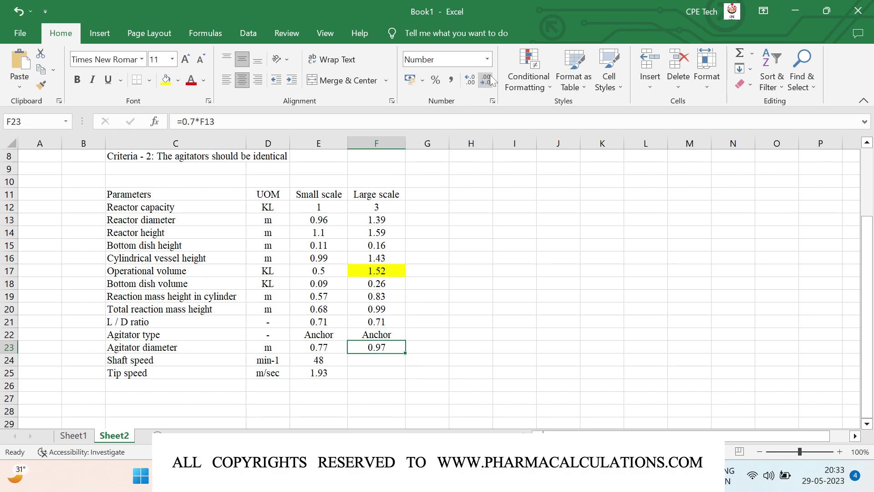
Set the large-scale tip speed F25 to =E25 so it equals 1.93 m/sec
key(Down)
key(Down)
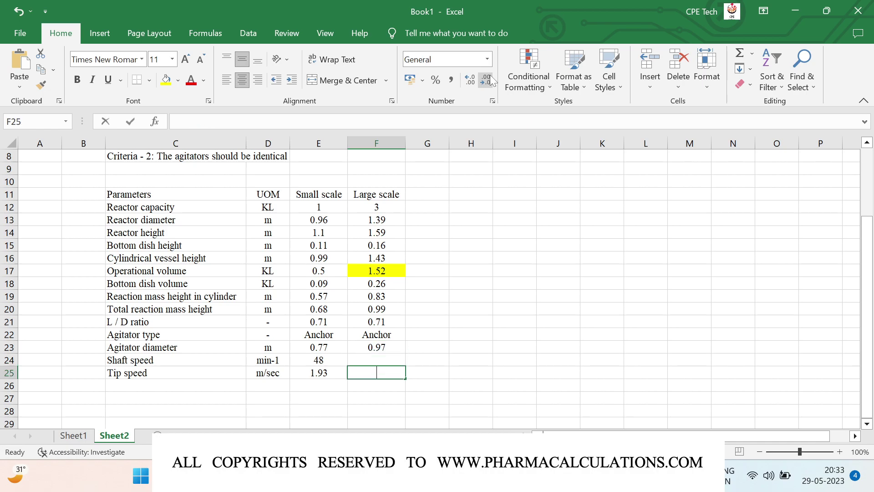
text(=)
key(Left)
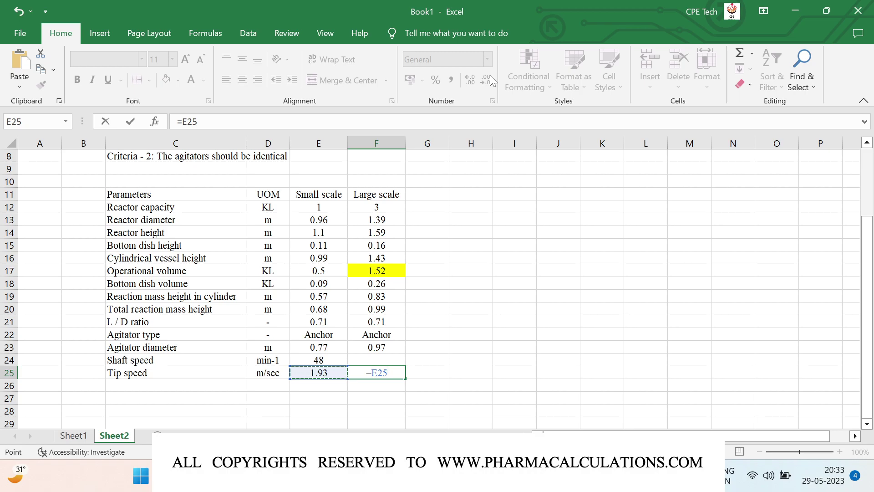
key(Return)
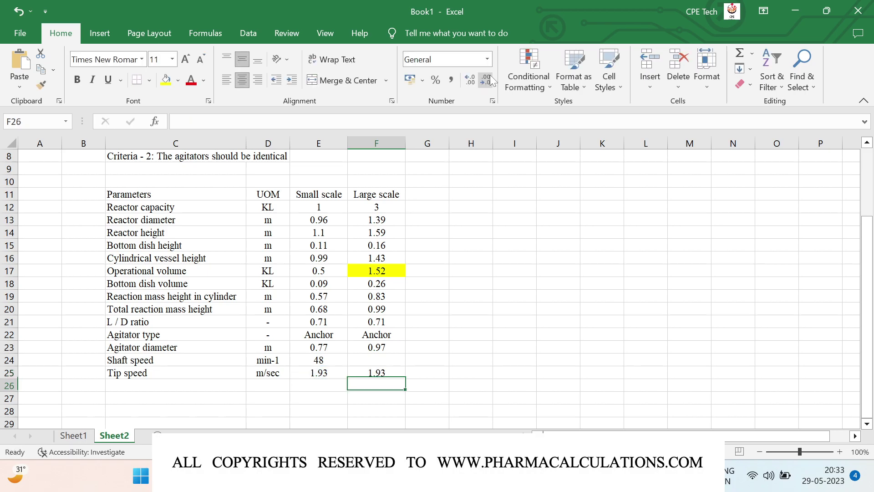
key(Up)
key(Up)
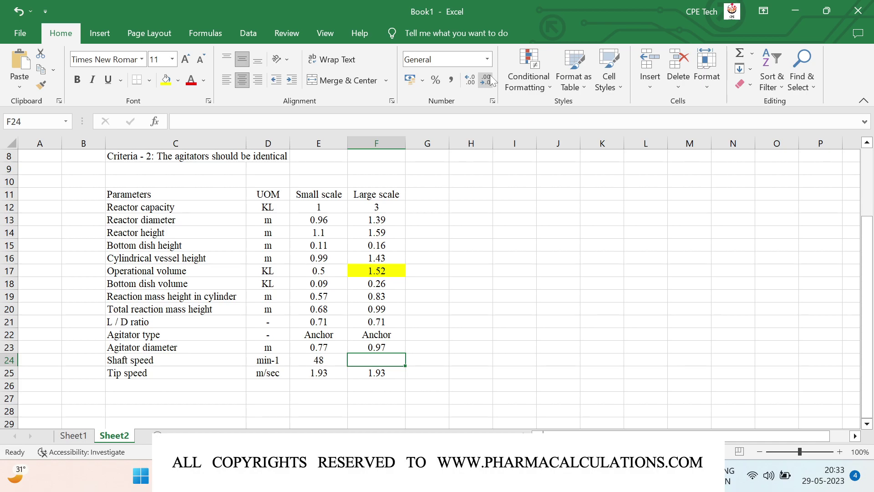
key(Right)
key(Right)
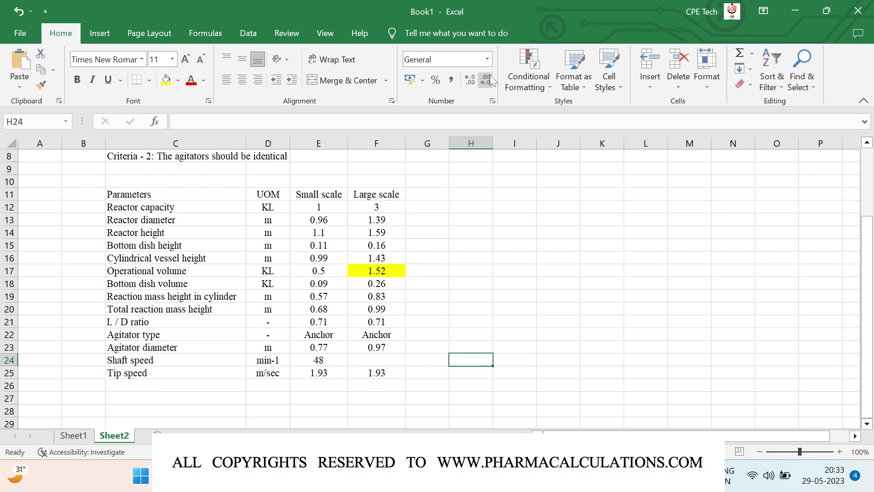
Enter the notes 'Tip speed = pi x d x N / 60' and 'N = (60 x Tip speed)/(pi x d)' in H24:H25
text(Tip)
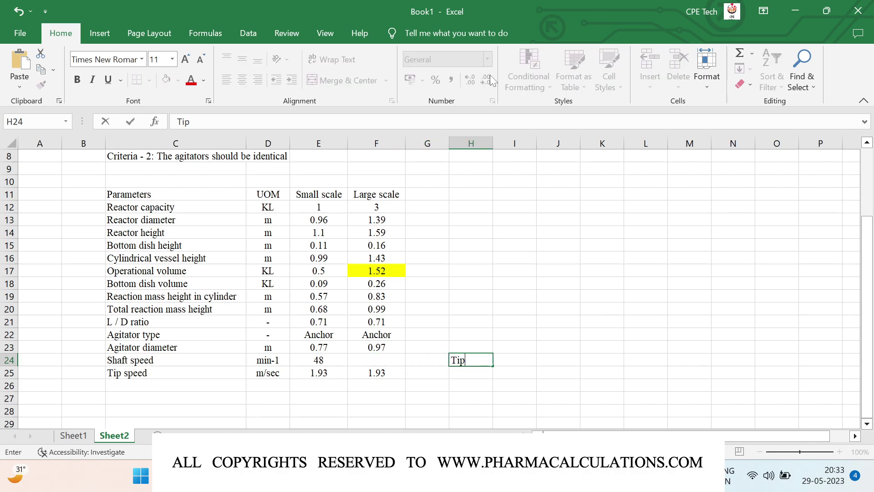
text( speed = pi)
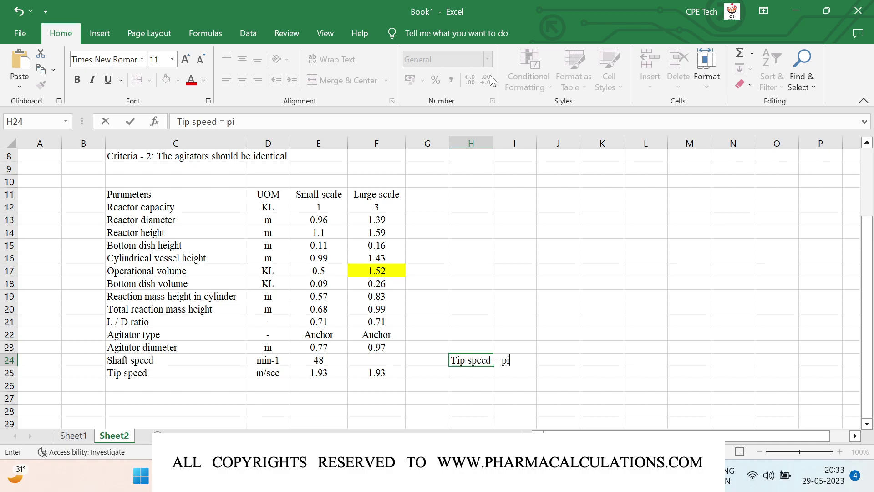
text( x d x N / 60)
key(Return)
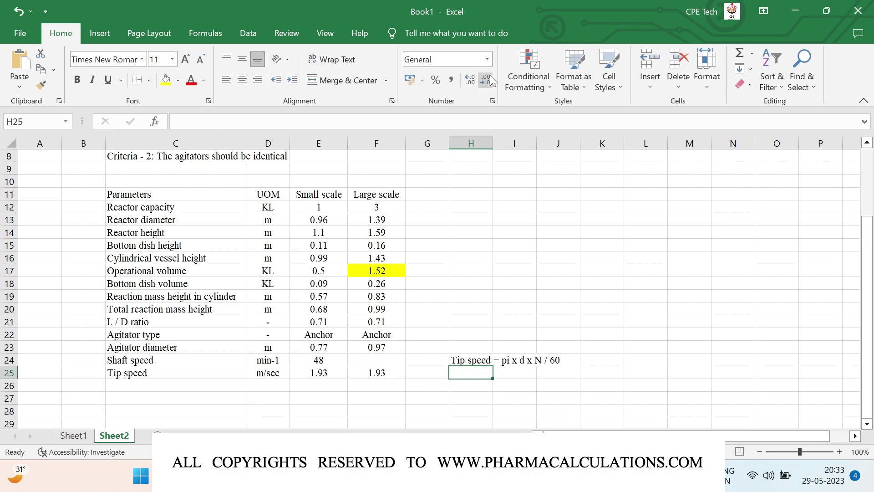
text(N)
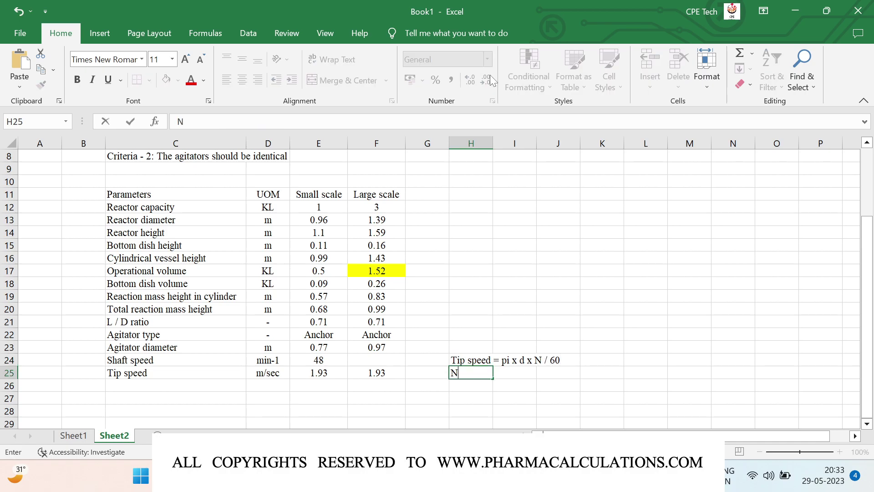
text( = (60 x Tip s)
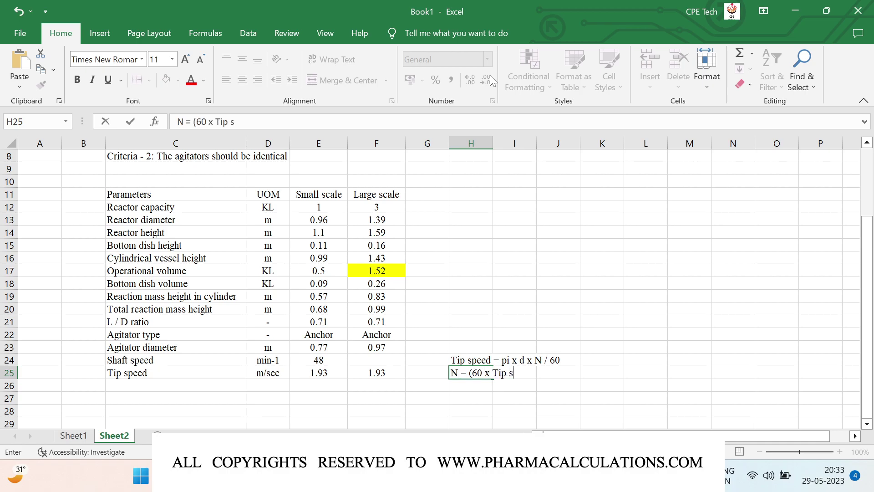
text(peed)/(pi x d))
key(Return)
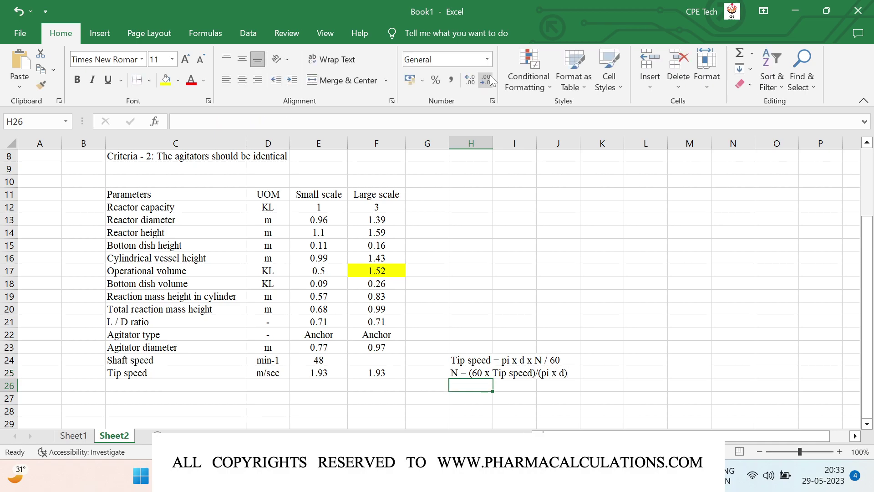
key(Up)
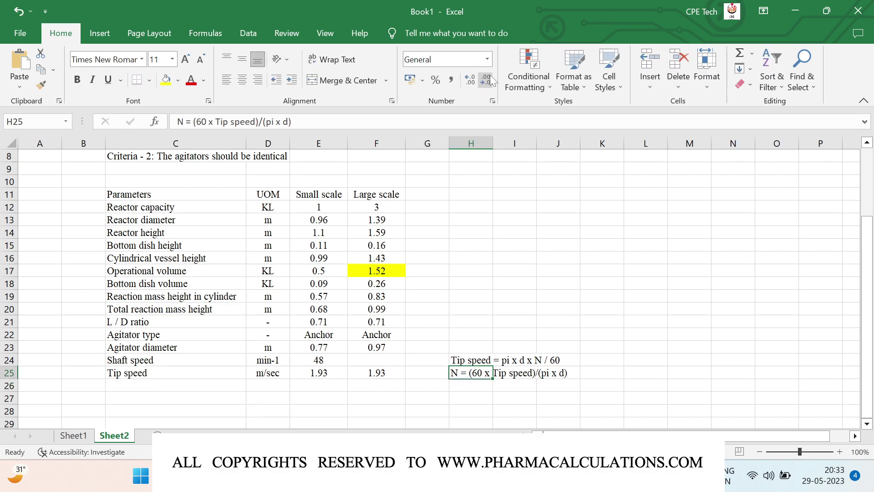
key(Left)
key(Left)
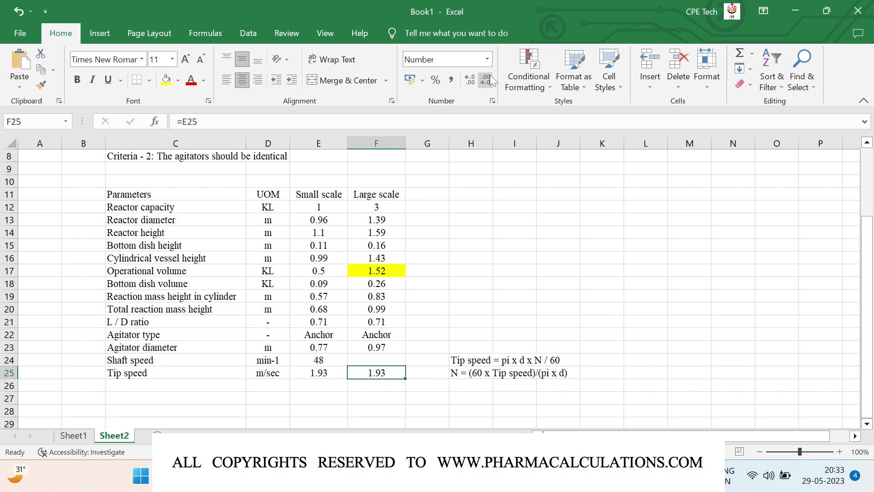
Enter =(60*F25)/(3.141*F23) in F24 for the large-scale shaft speed
key(Up)
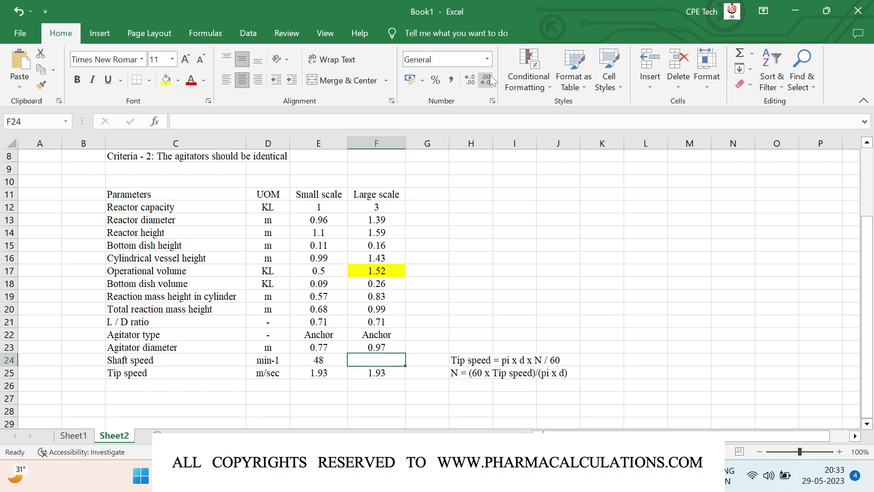
text(=()
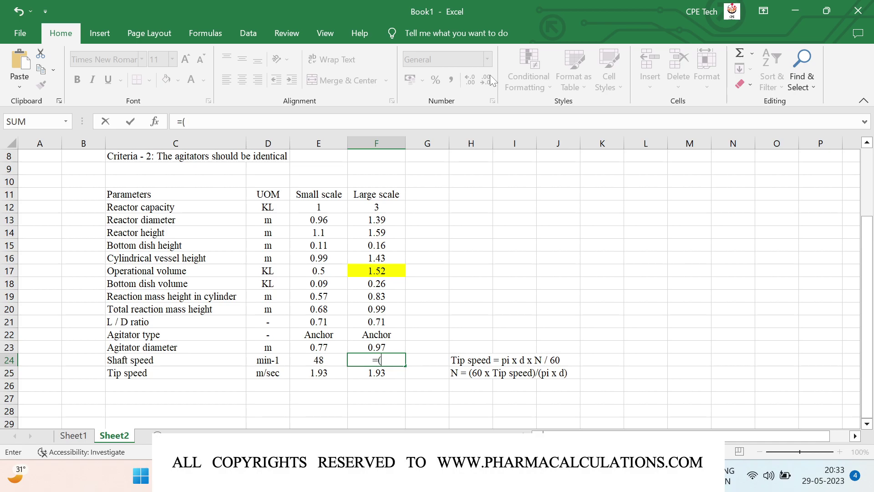
text(60*)
key(Down)
text()/(3.141*)
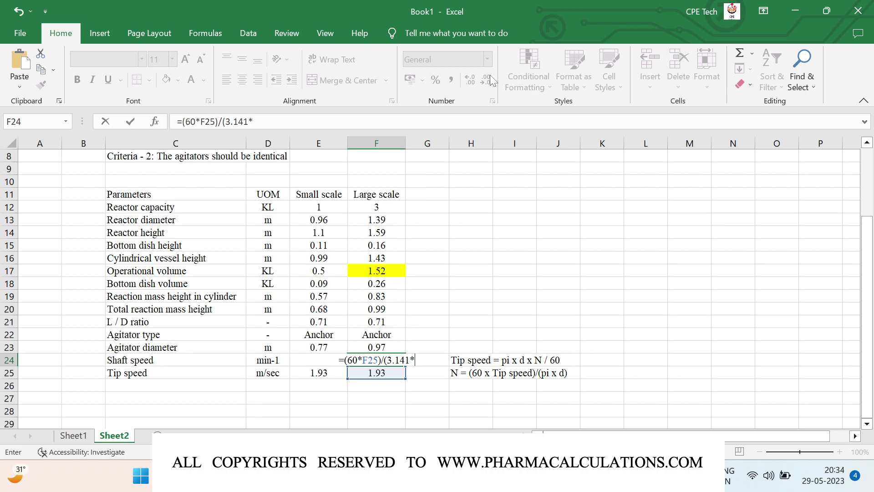
key(Up)
text())
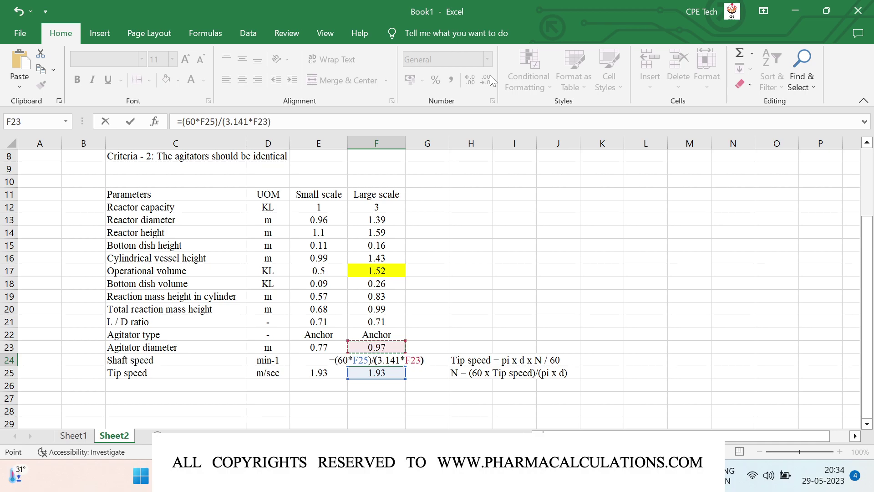
key(Return)
Reduce the shaft speed's decimal places so it displays as 38
key(Up)
click(483, 80)
click(483, 80)
click(482, 81)
click(482, 80)
click(482, 80)
click(482, 80)
click(483, 80)
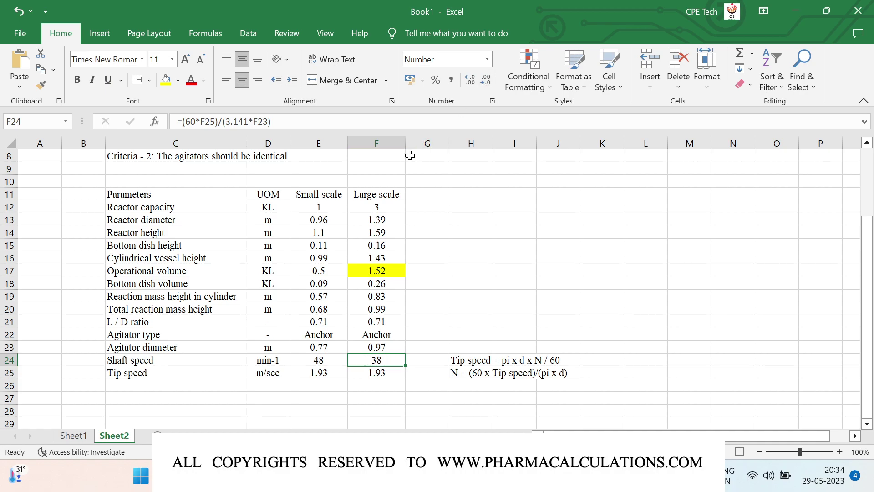
Bold the header row C11:F11 and apply All Borders to the table C11:F25
click(148, 191)
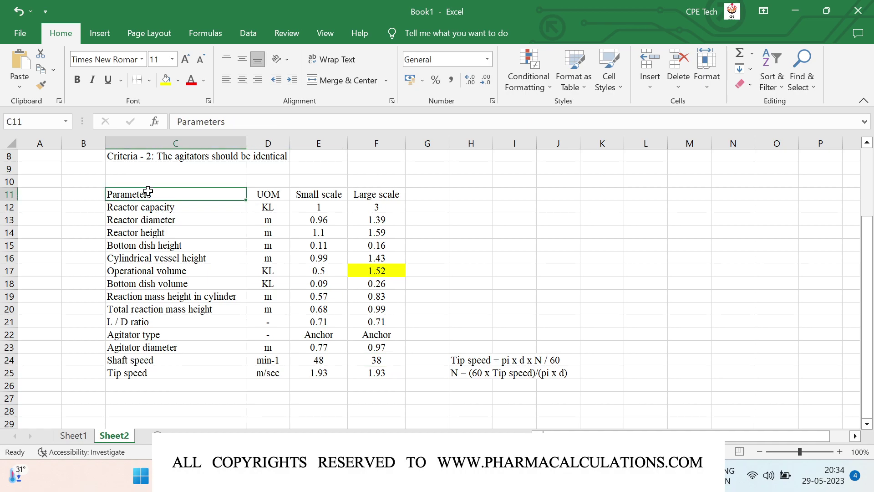
key(shift+Right)
key(shift+Right)
key(shift+Right)
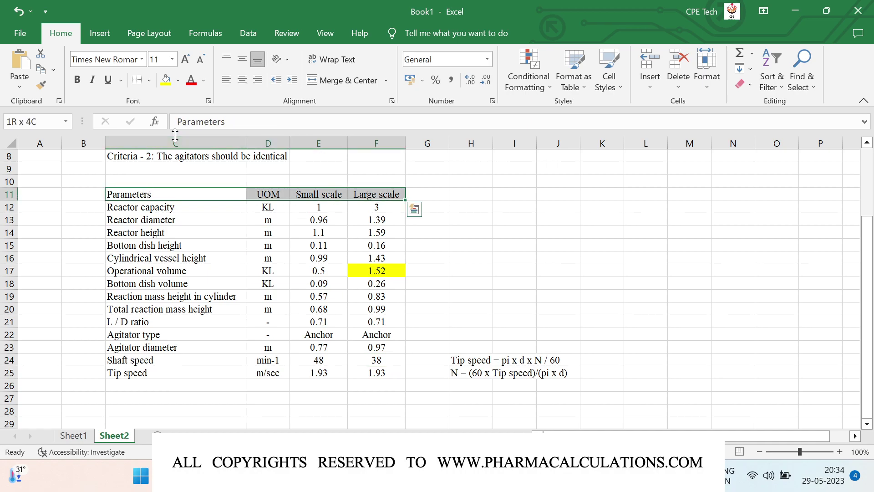
key(ctrl+b)
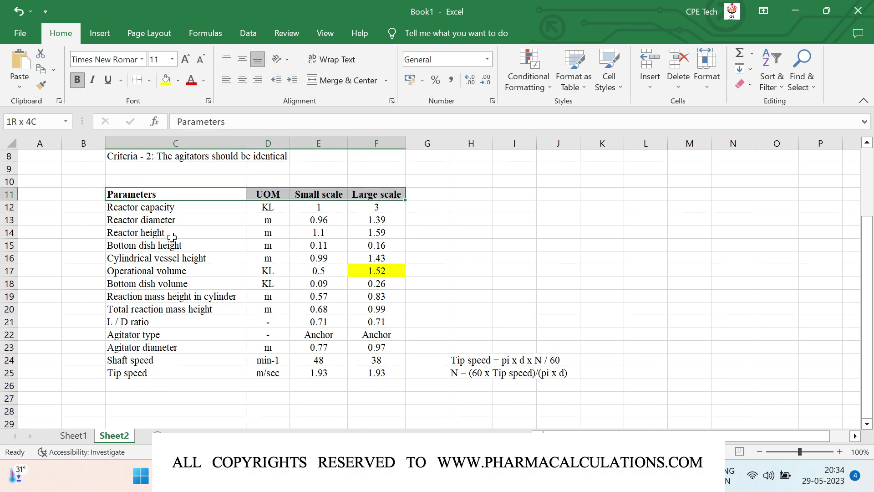
key(ctrl+shift+Down)
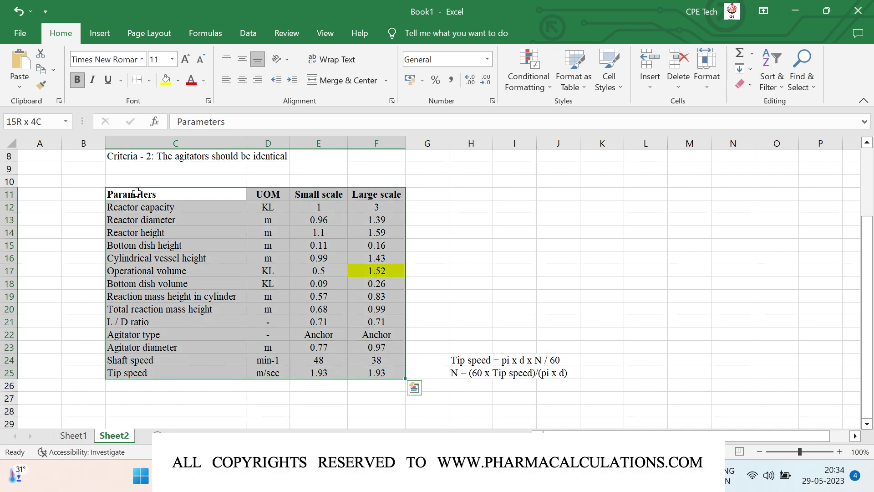
click(150, 80)
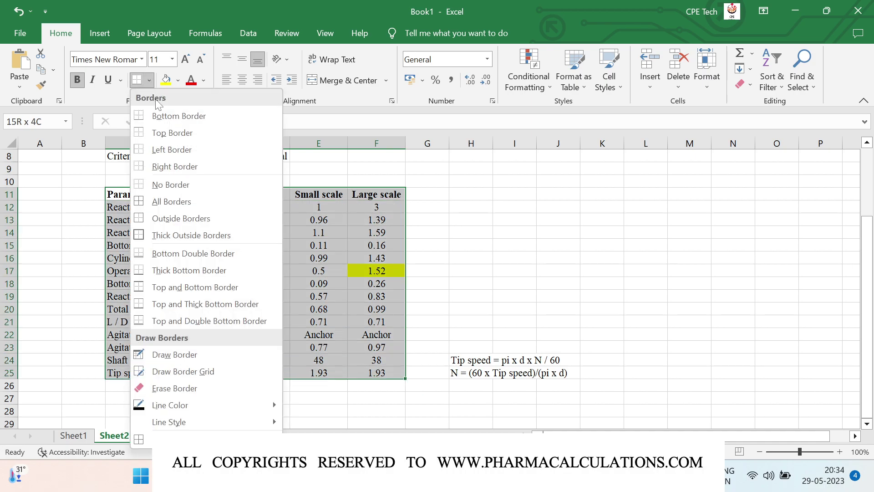
click(168, 203)
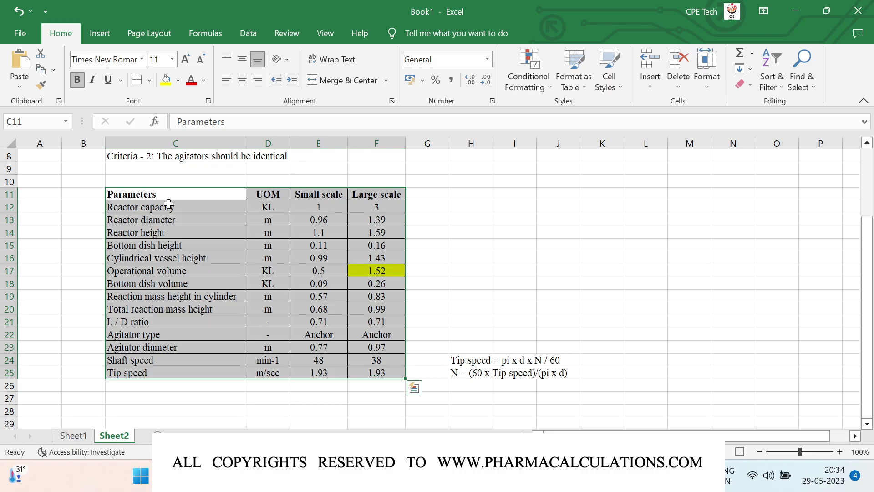
click(385, 371)
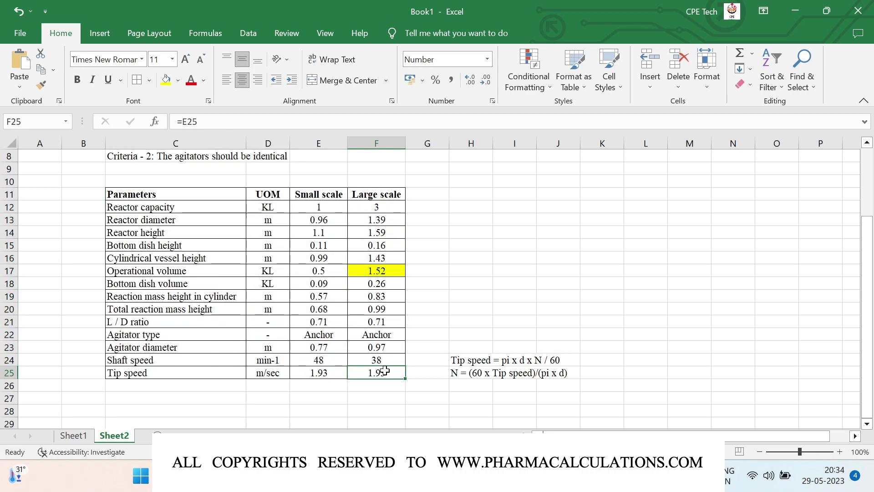
Highlight the large-scale shaft speed 38 in F24 with yellow fill
click(369, 360)
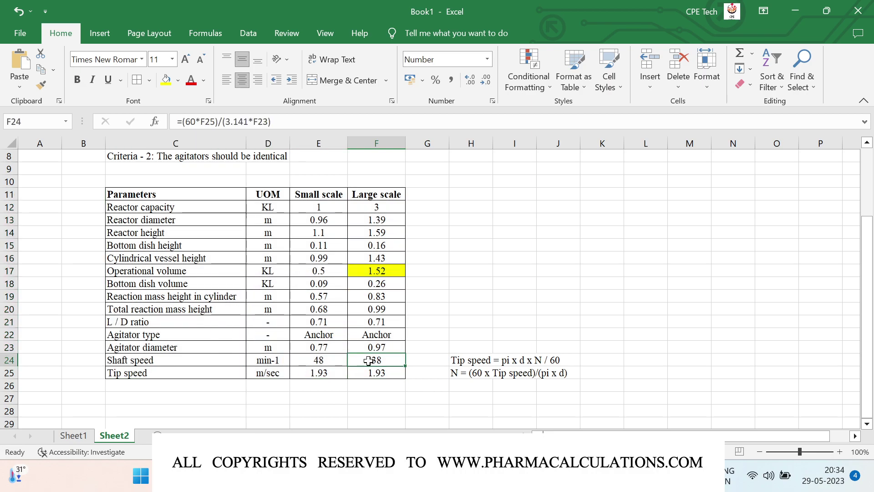
click(167, 83)
click(498, 327)
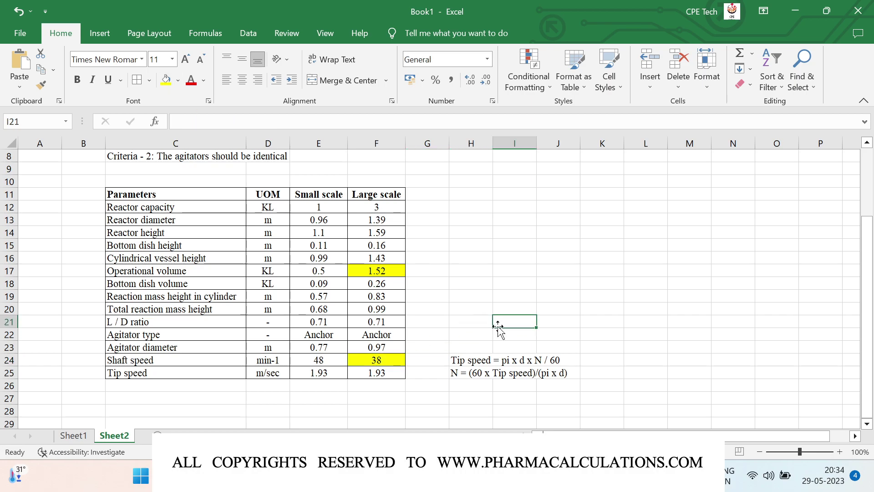
click(473, 272)
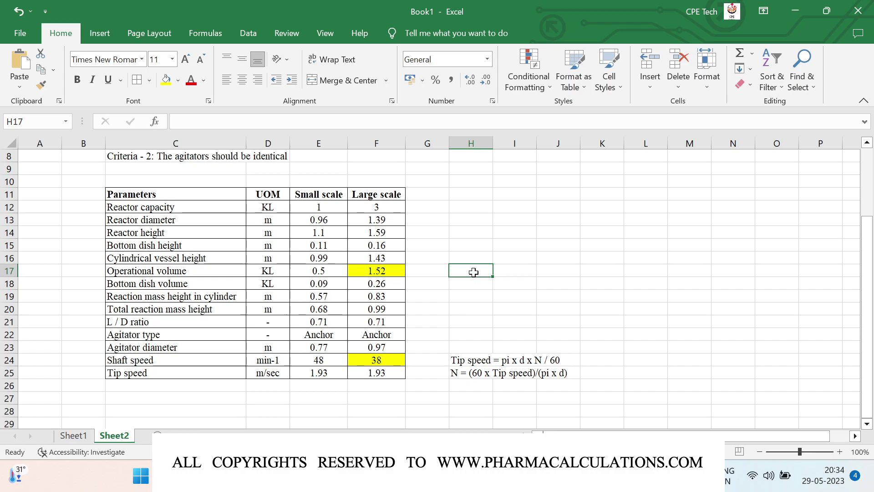
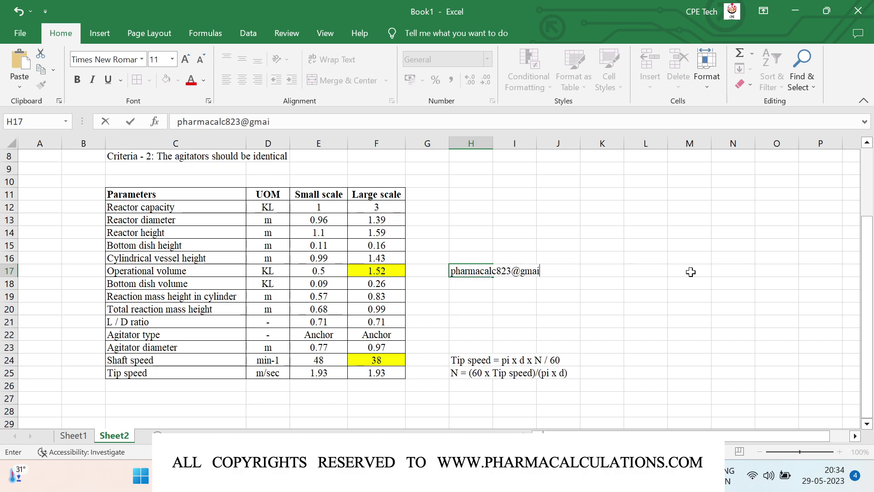
Enter the contact e-mail address in H17 as a link
key(Return)
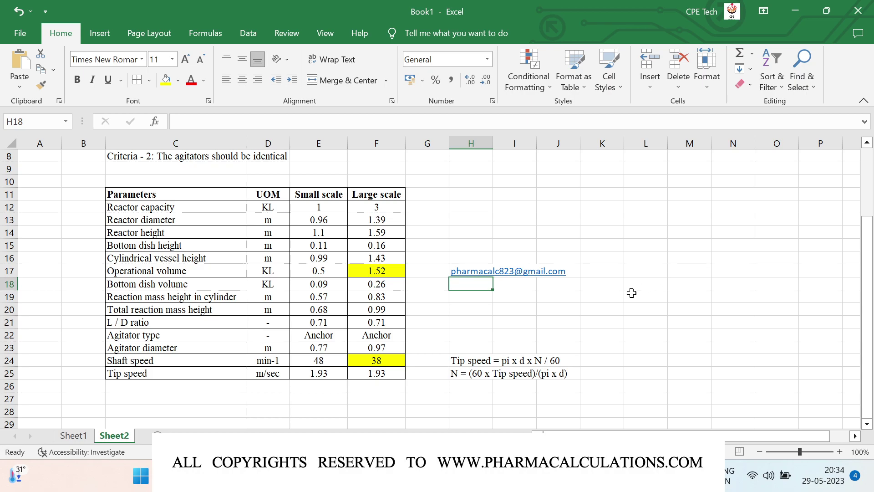